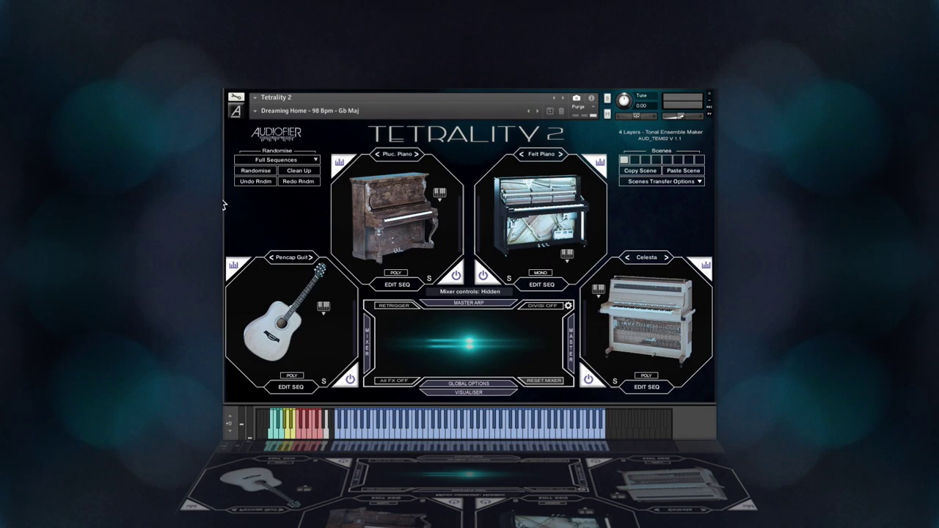
Load the Ensemble snapshot "Four Of the Same - 96 Bpm - C Maj" and show the mixer controls.
{"action": "left_click", "coordinate": [262, 110]}
{"action": "mouse_move", "coordinate": [282, 126]}
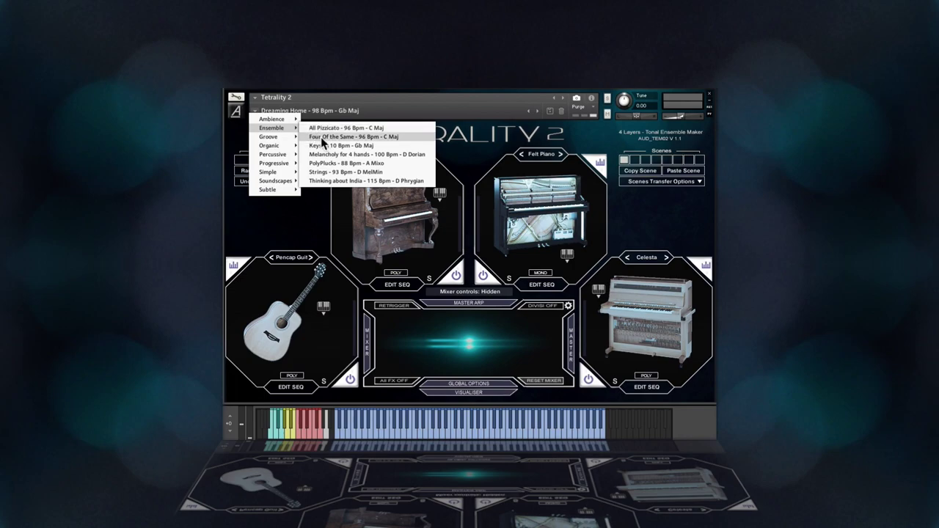
{"action": "left_click", "coordinate": [322, 137]}
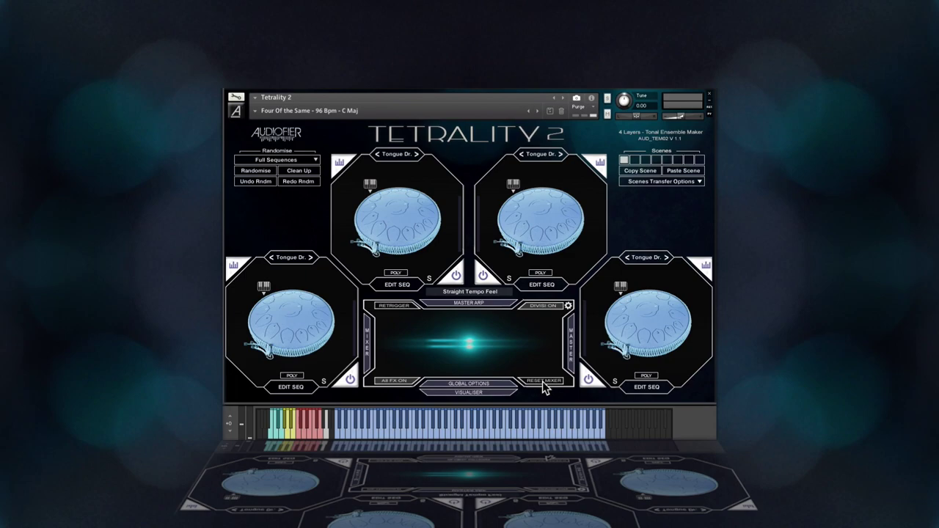
{"action": "left_click", "coordinate": [367, 337]}
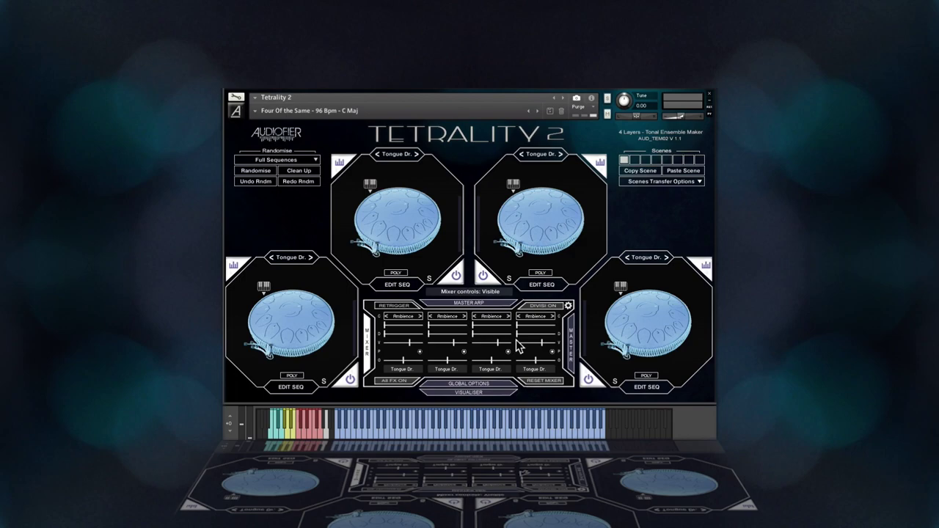
Solo the first Tongue Dr. layer and change its instrument to Pencap Guit.
{"action": "left_click", "coordinate": [323, 381]}
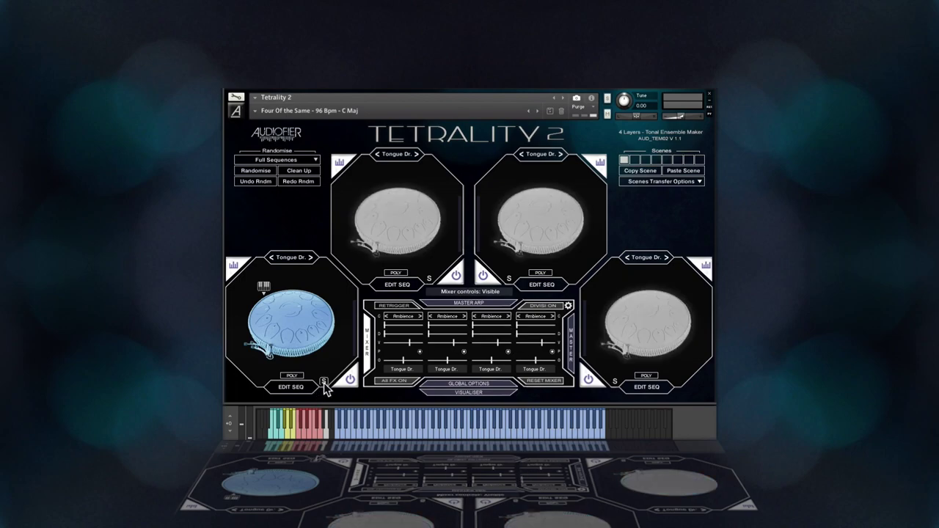
{"action": "left_click", "coordinate": [301, 259]}
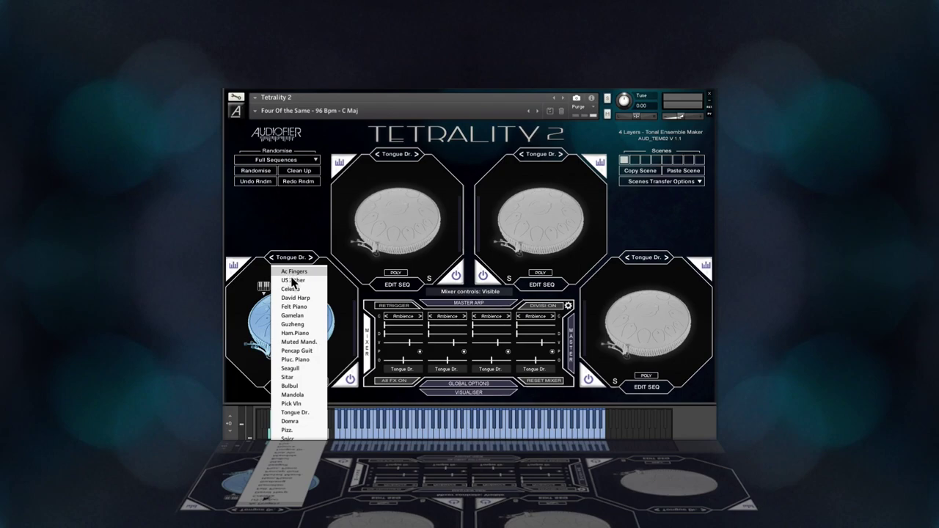
{"action": "left_click", "coordinate": [302, 350]}
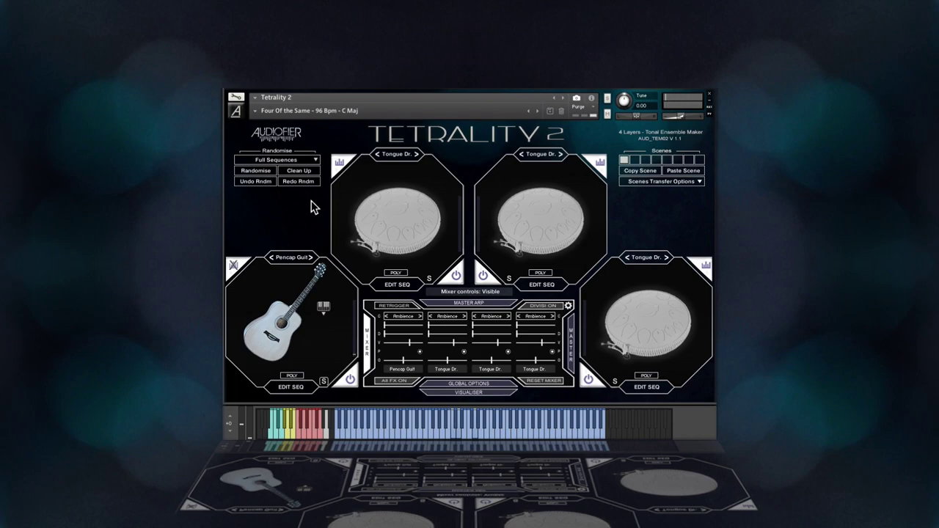
Enable panning for the Pencap Guit layer and map it across the full keyboard range.
{"action": "left_click", "coordinate": [421, 352]}
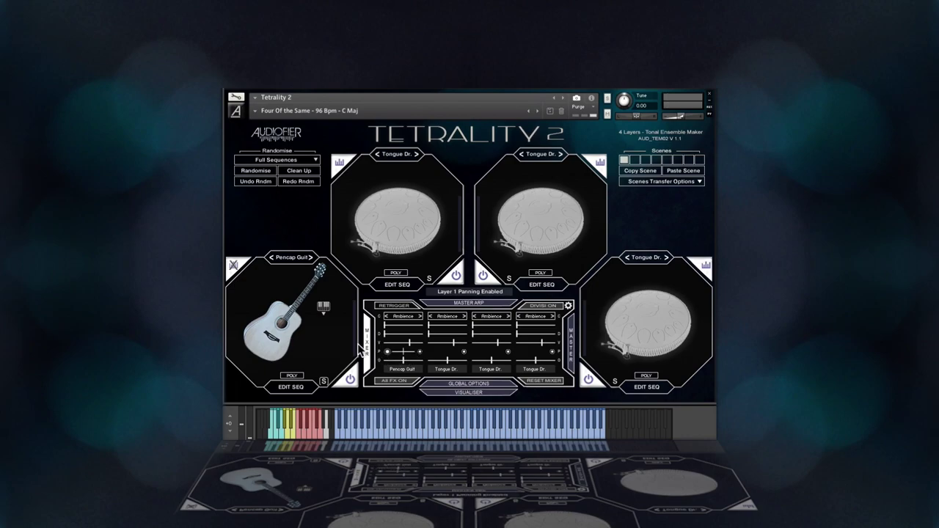
{"action": "left_click", "coordinate": [324, 306]}
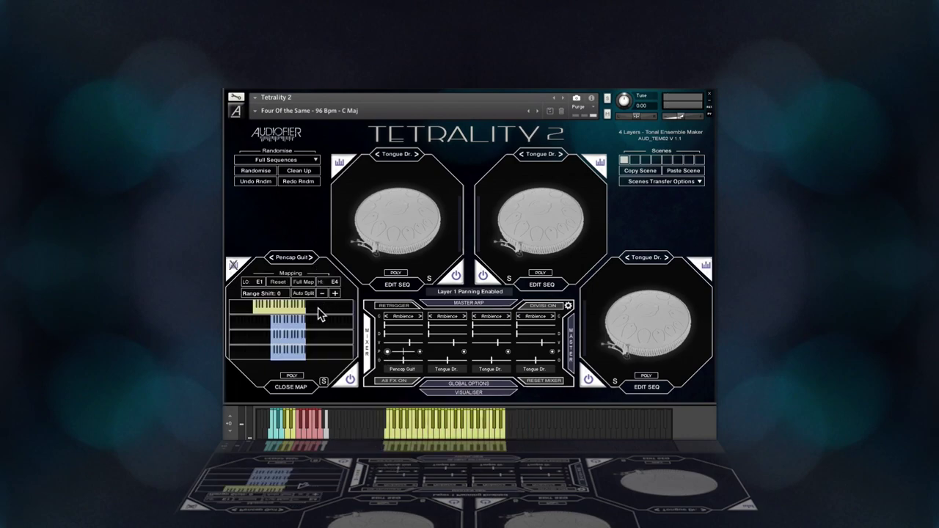
{"action": "left_click", "coordinate": [308, 282]}
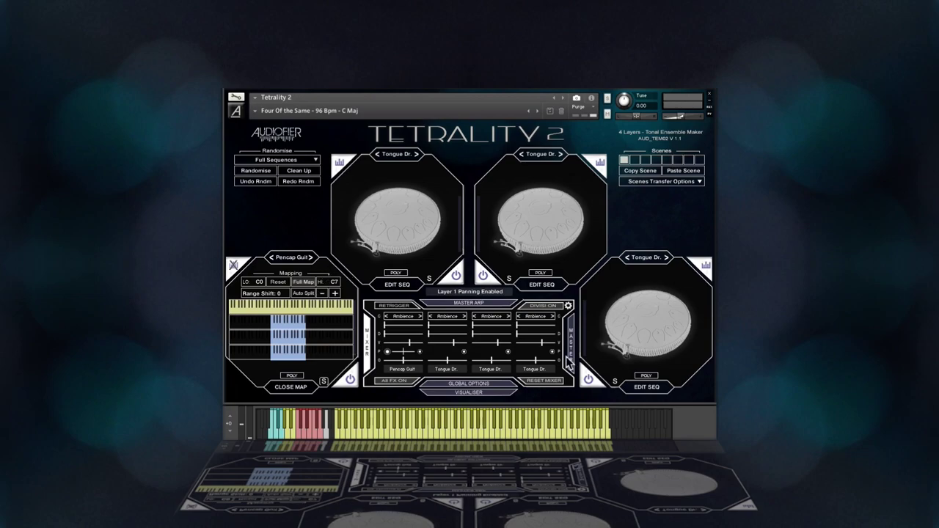
Change the global scale to Minor in the key of C and close the Pencap Guit layer's key map.
{"action": "left_click", "coordinate": [474, 384]}
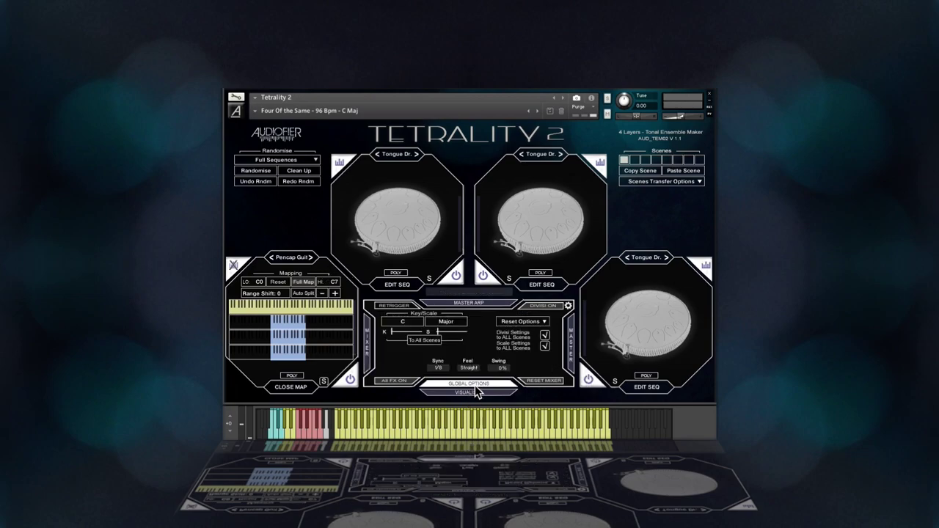
{"action": "left_click", "coordinate": [452, 322]}
{"action": "left_click", "coordinate": [452, 253]}
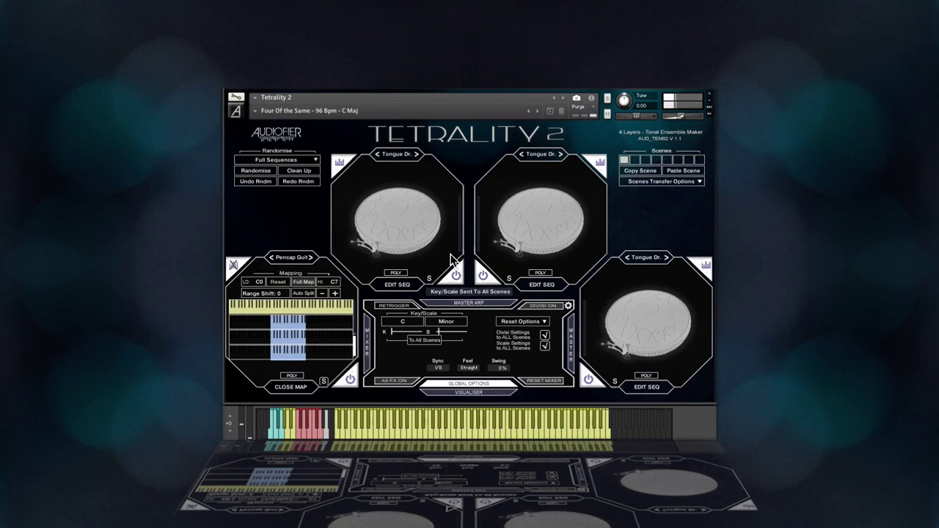
{"action": "left_click", "coordinate": [290, 387]}
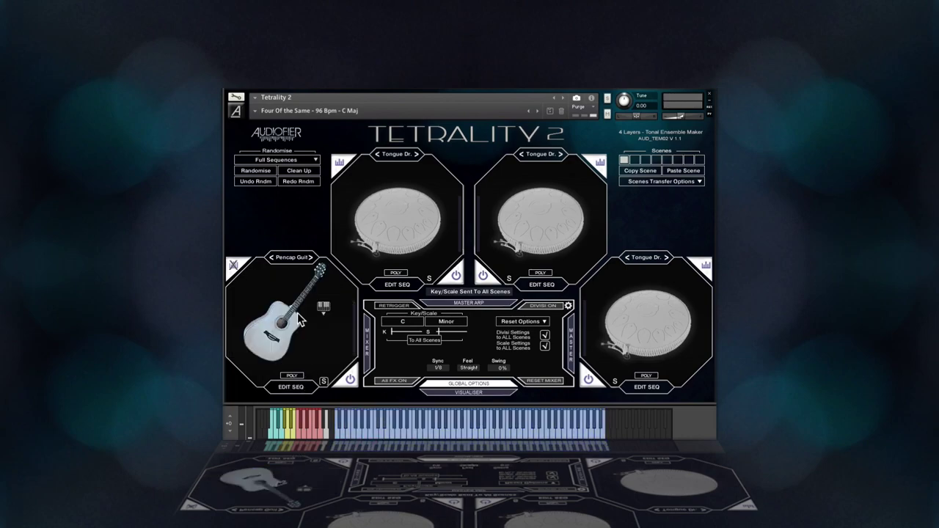
Replace the first layer's instrument with David Harp and map it across the full keyboard range.
{"action": "left_click", "coordinate": [302, 258]}
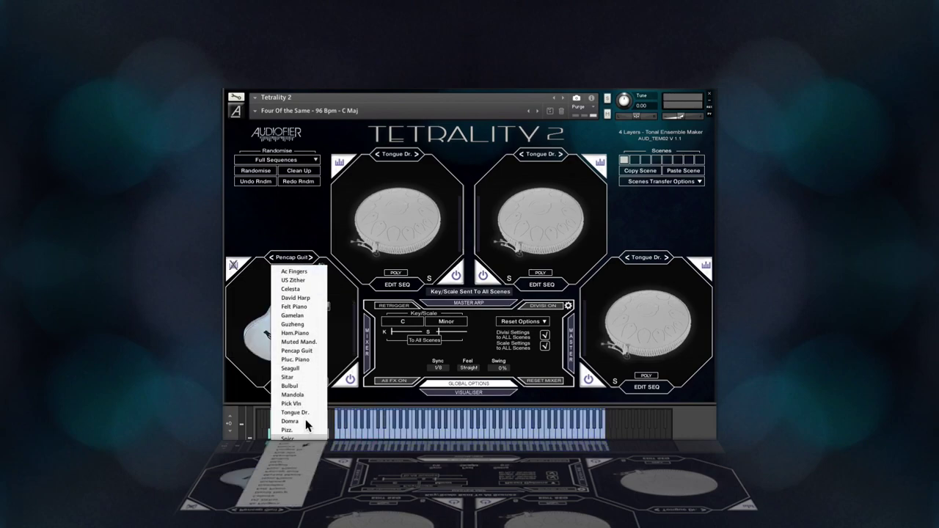
{"action": "left_click", "coordinate": [300, 298]}
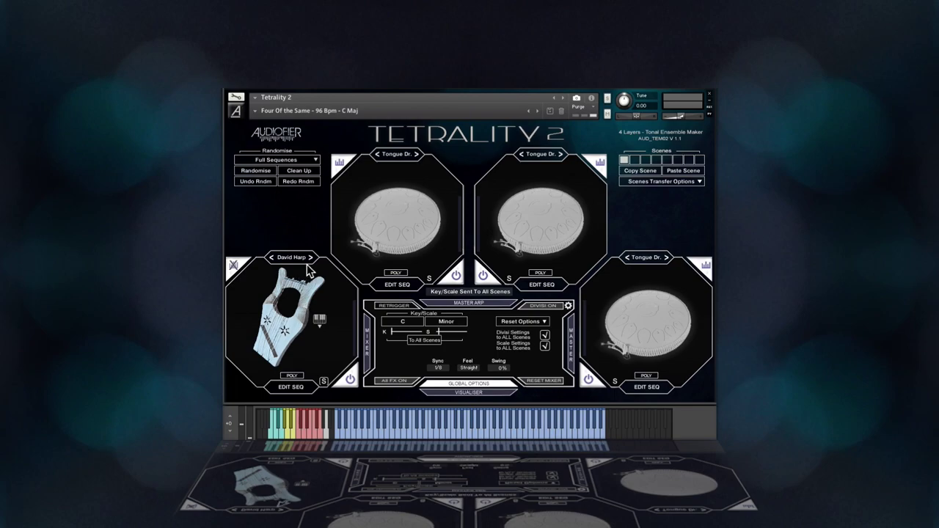
{"action": "left_click", "coordinate": [320, 319]}
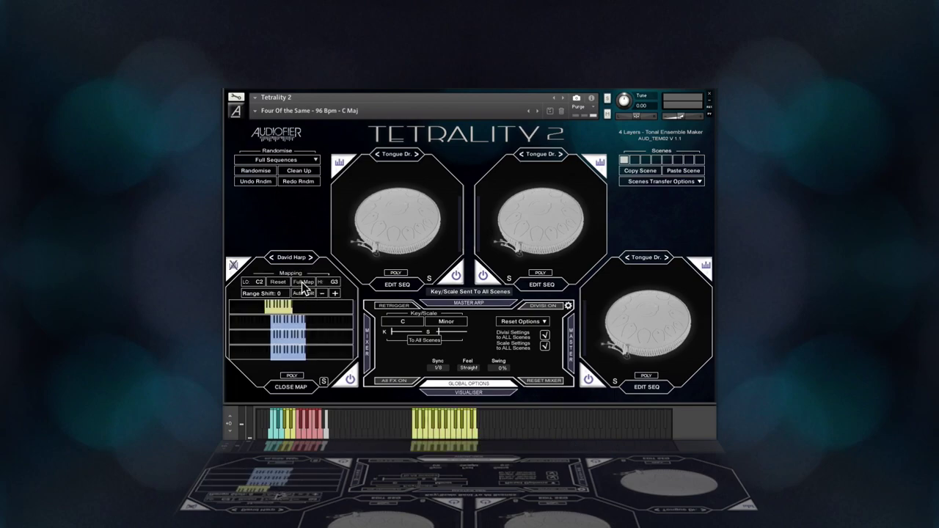
{"action": "left_click", "coordinate": [301, 283]}
{"action": "left_click", "coordinate": [293, 388]}
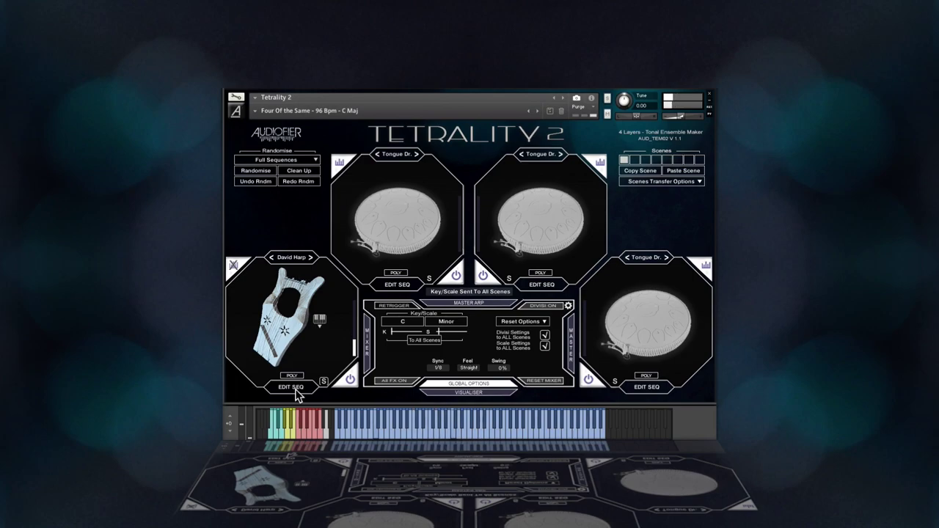
Open the David Harp layer's sequence and set it to Base Time with 8 steps.
{"action": "left_click", "coordinate": [293, 387]}
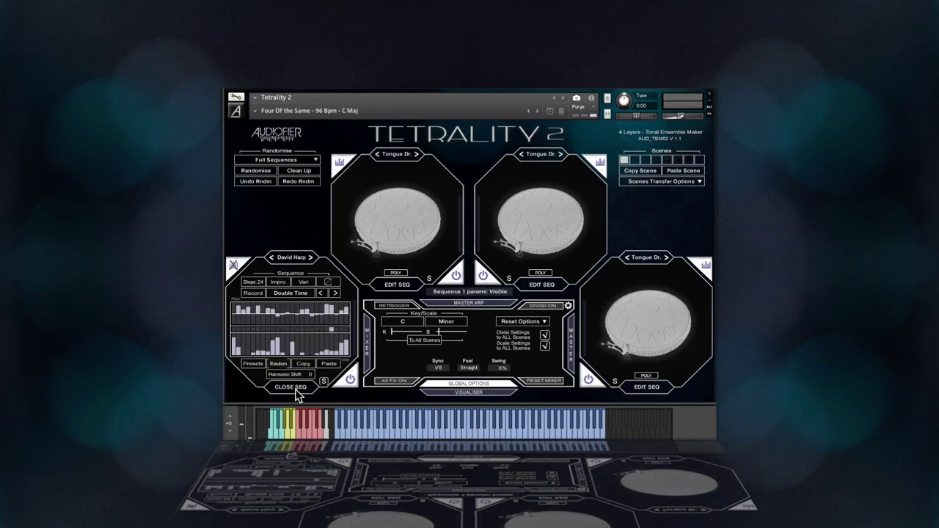
{"action": "left_click", "coordinate": [304, 296]}
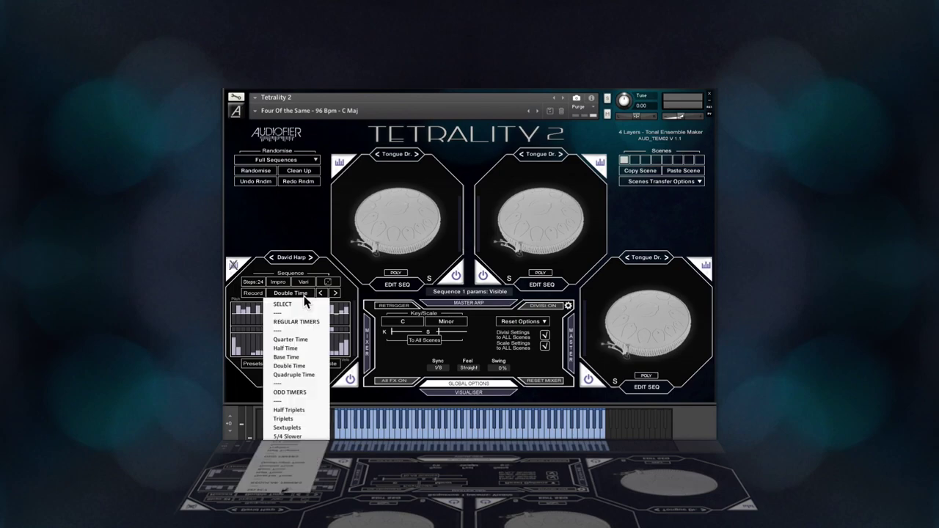
{"action": "left_click", "coordinate": [308, 357]}
{"action": "left_click_drag", "start_coordinate": [257, 285], "coordinate": [261, 342]}
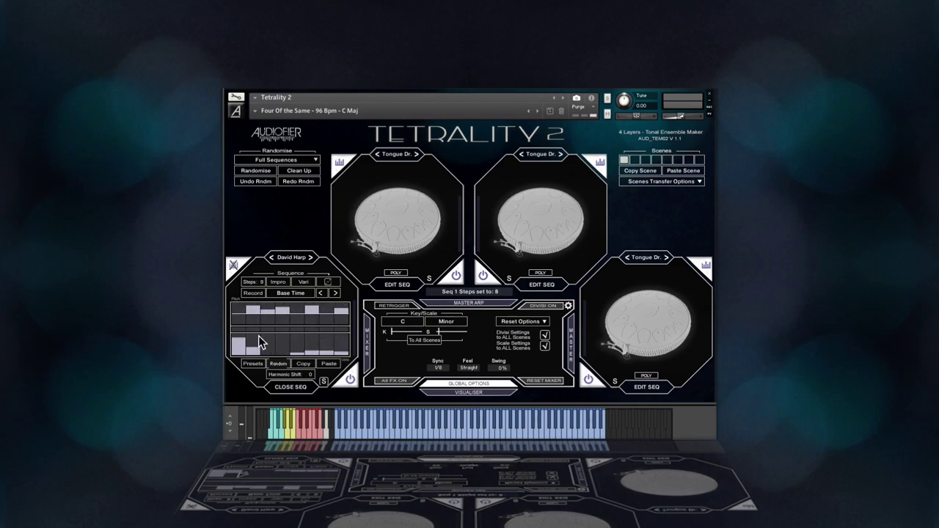
Record a new eight-step sequence for the David Harp layer, entering rests between the played notes.
{"action": "left_click", "coordinate": [253, 294]}
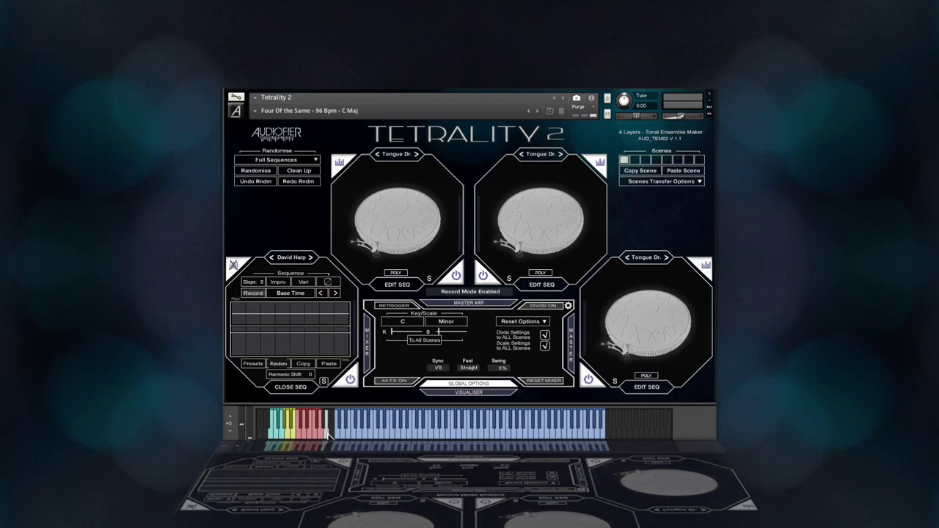
{"action": "left_click", "coordinate": [328, 434]}
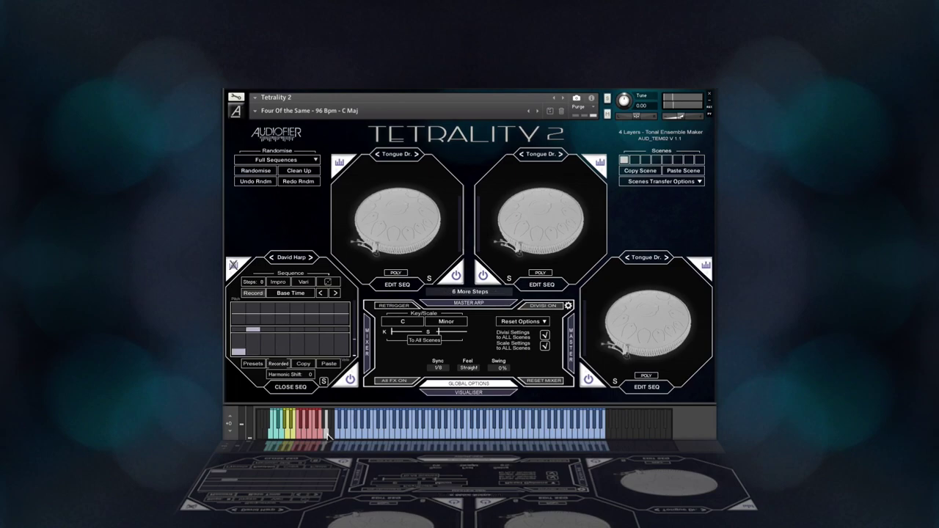
{"action": "left_click", "coordinate": [328, 434]}
{"action": "left_click", "coordinate": [328, 435]}
{"action": "left_click", "coordinate": [328, 434]}
{"action": "left_click", "coordinate": [328, 435]}
{"action": "left_click", "coordinate": [328, 435]}
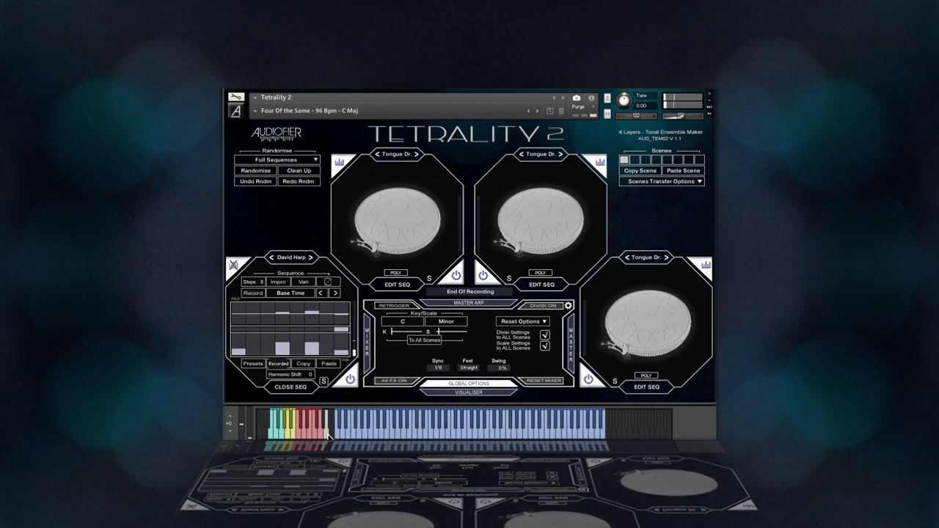
Switch on the David Harp layer's sequencer with Divisi off, and adjust the pitch of the sequence's last step.
{"action": "left_click", "coordinate": [232, 266]}
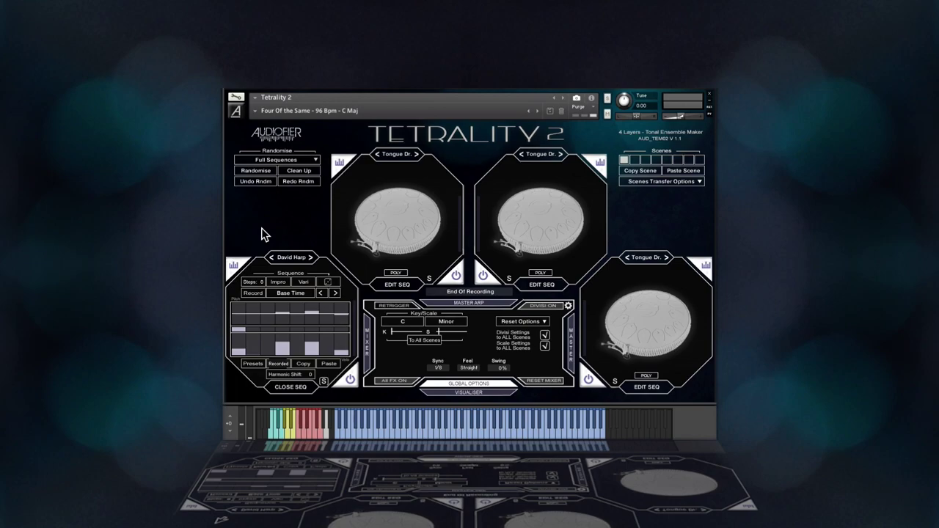
{"action": "left_click", "coordinate": [543, 306]}
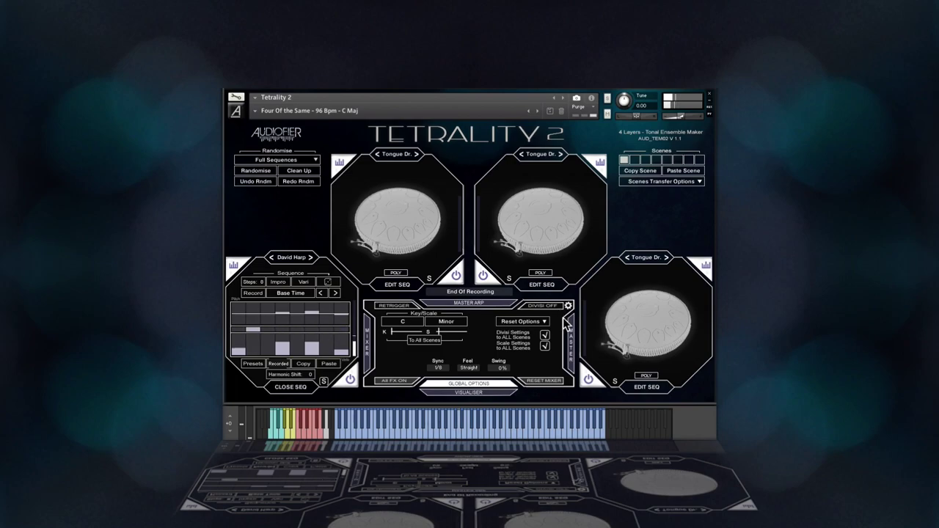
{"action": "left_click", "coordinate": [346, 321]}
{"action": "left_click", "coordinate": [348, 320]}
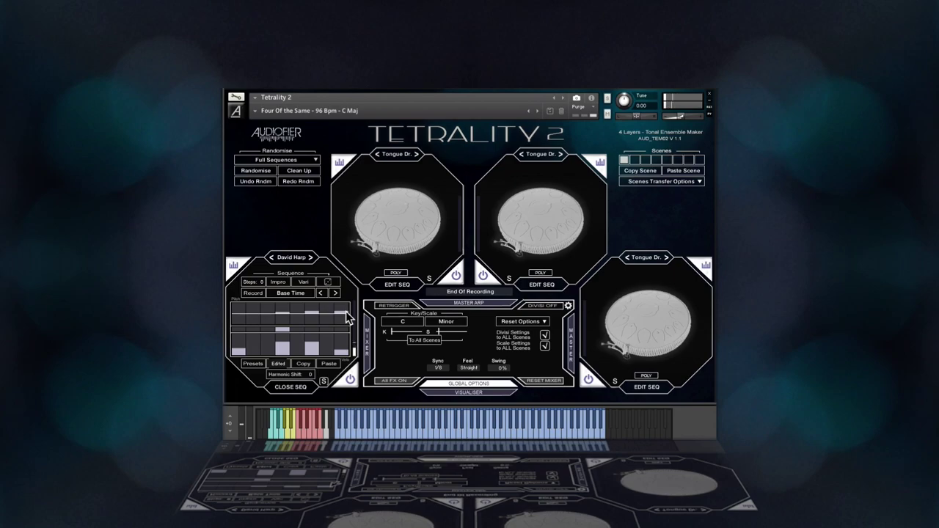
Solo the second layer as well and change its instrument to David Harp.
{"action": "left_click", "coordinate": [431, 280]}
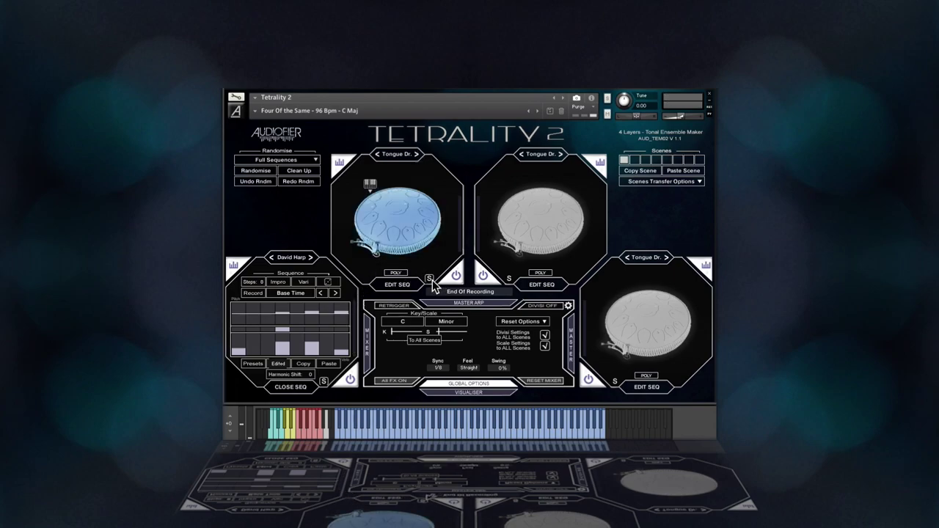
{"action": "left_click", "coordinate": [406, 160]}
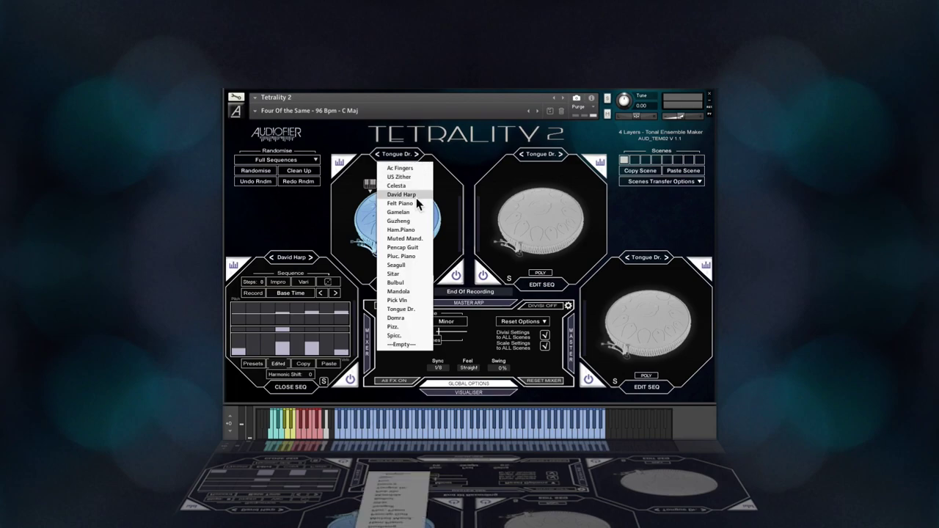
{"action": "left_click", "coordinate": [416, 198]}
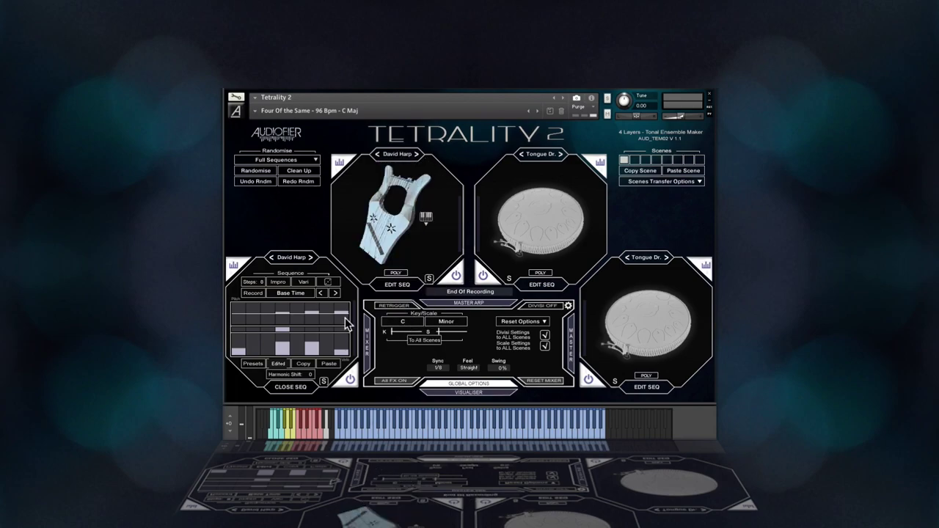
Copy the first layer's sequence to the second layer and set the copy to Base Time.
{"action": "left_click", "coordinate": [304, 365]}
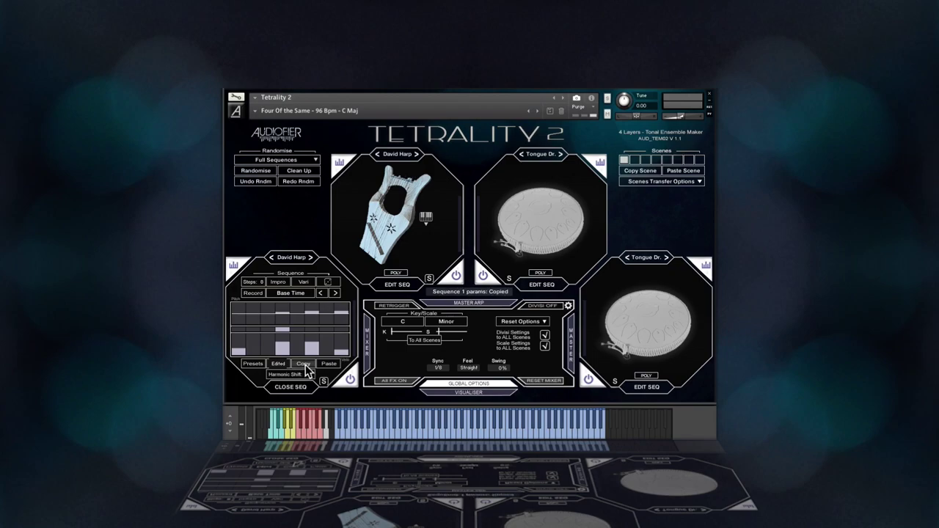
{"action": "left_click", "coordinate": [400, 284]}
{"action": "left_click", "coordinate": [440, 261]}
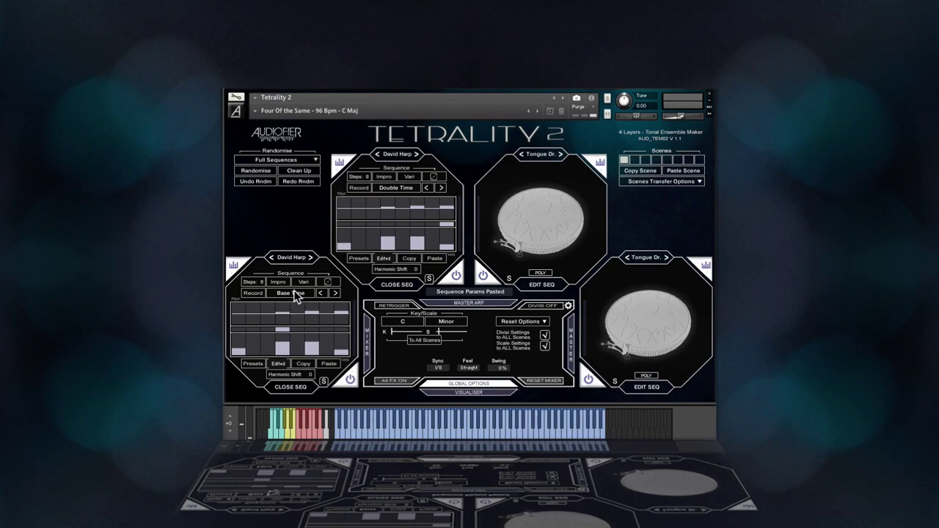
{"action": "left_click", "coordinate": [408, 190]}
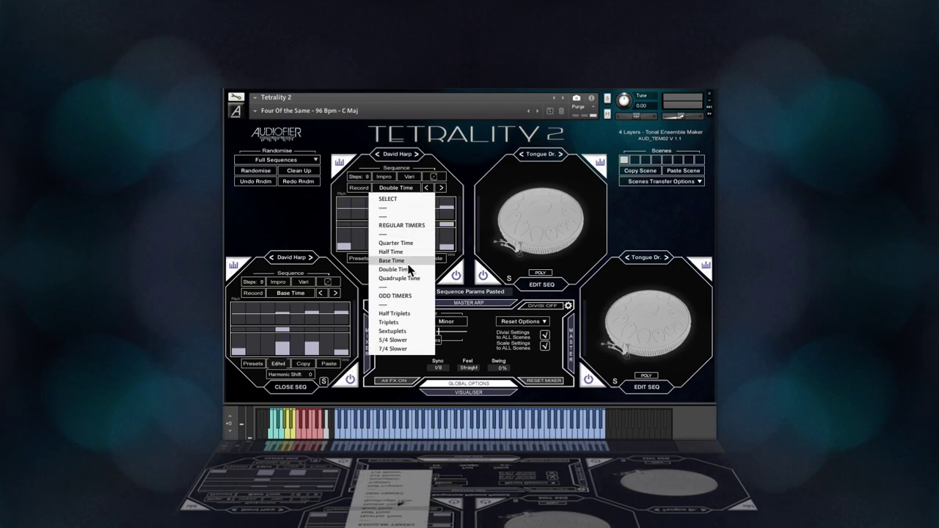
{"action": "left_click", "coordinate": [404, 261]}
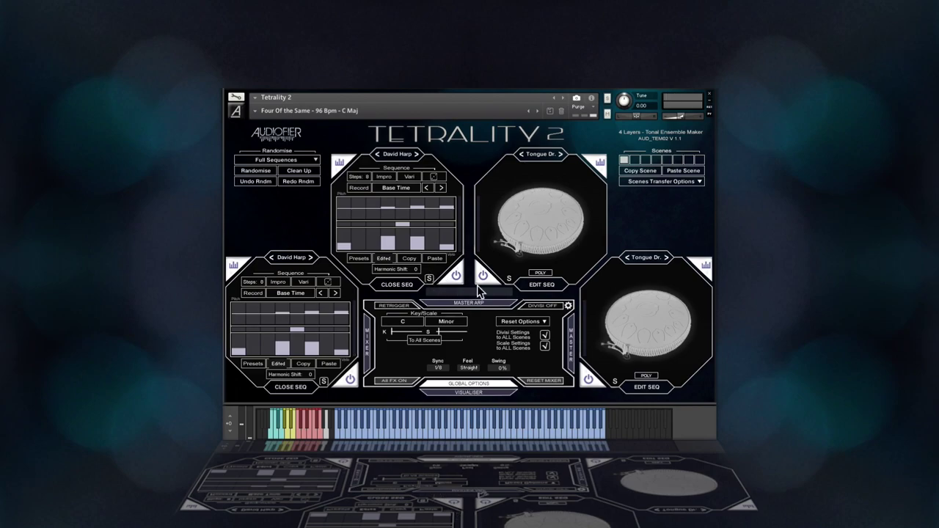
Try a harmonic shift of 3 on the second layer's sequence, and play the two layers with Divisi switched on.
{"action": "left_click_drag", "start_coordinate": [422, 276], "coordinate": [420, 269]}
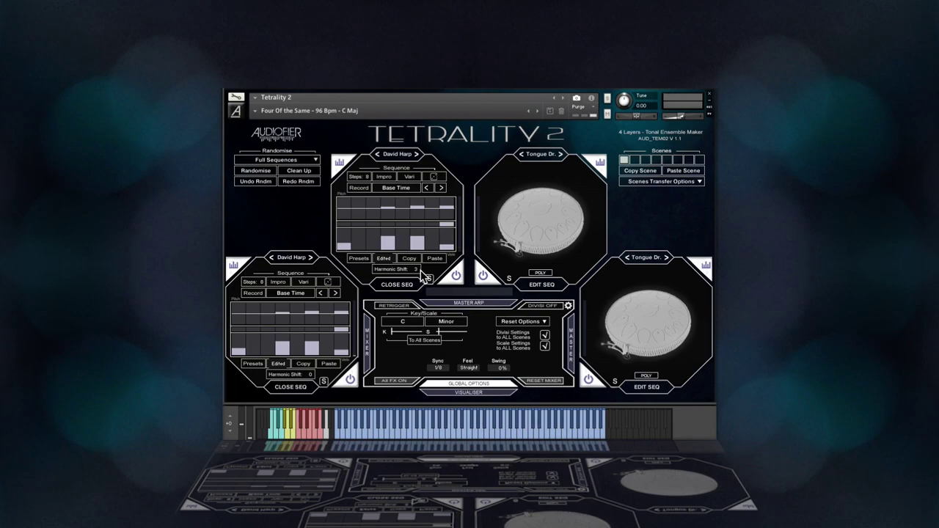
{"action": "left_click", "coordinate": [549, 305]}
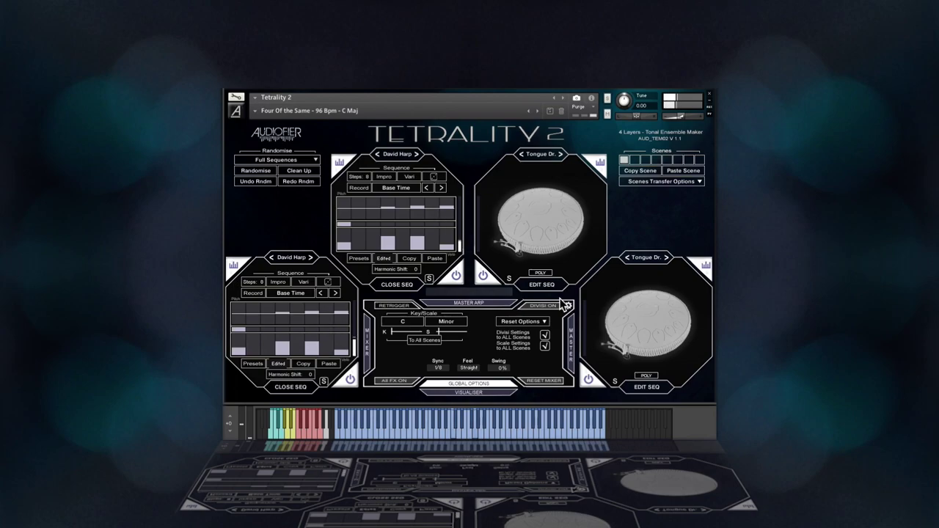
{"action": "left_click", "coordinate": [562, 303]}
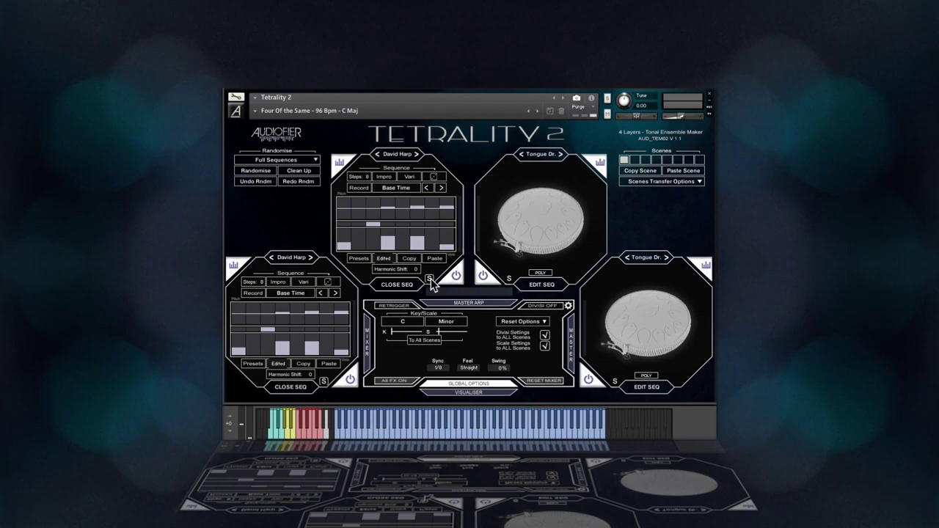
Replace the second layer's instrument, trying Celesta before settling on Seagull.
{"action": "left_click", "coordinate": [405, 156]}
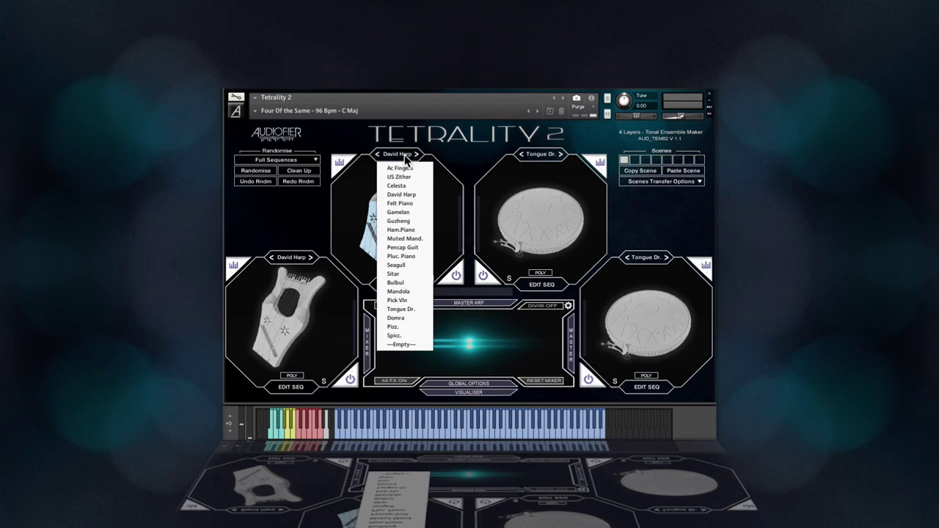
{"action": "left_click", "coordinate": [402, 186]}
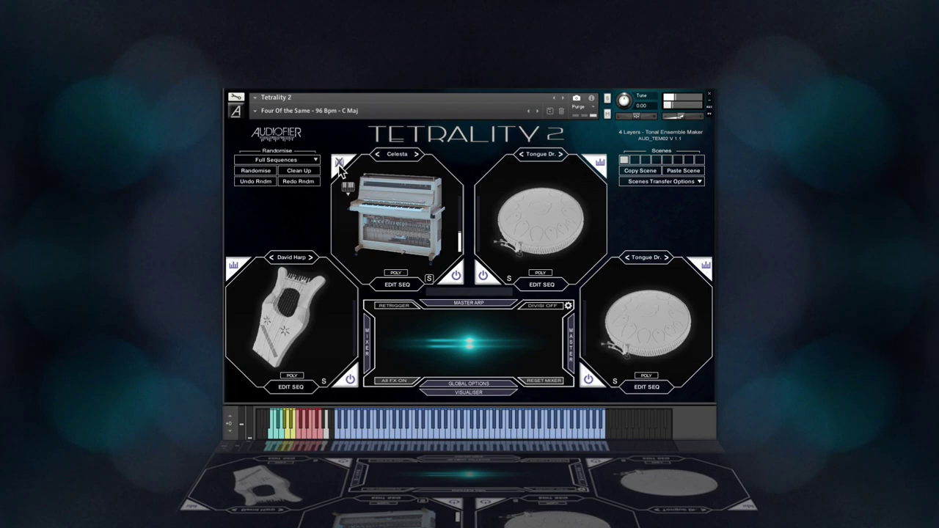
{"action": "left_click", "coordinate": [397, 156]}
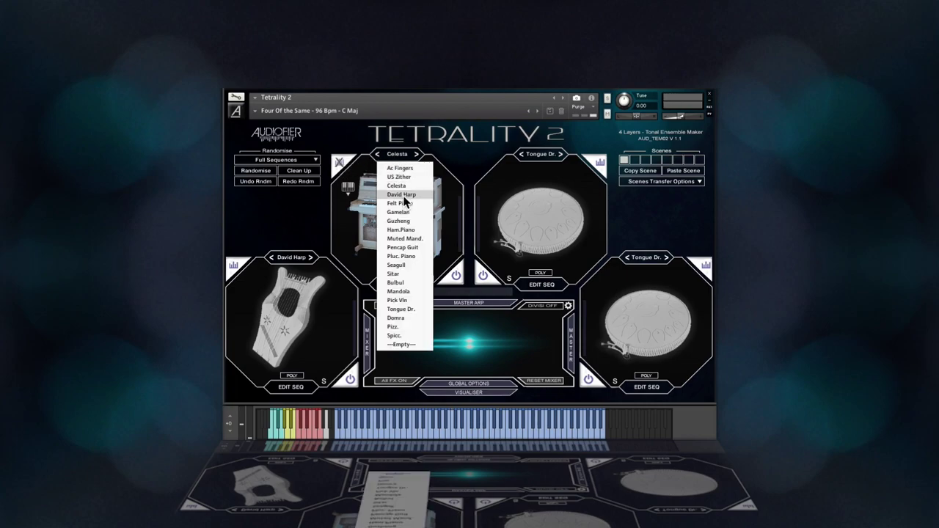
{"action": "left_click", "coordinate": [397, 264]}
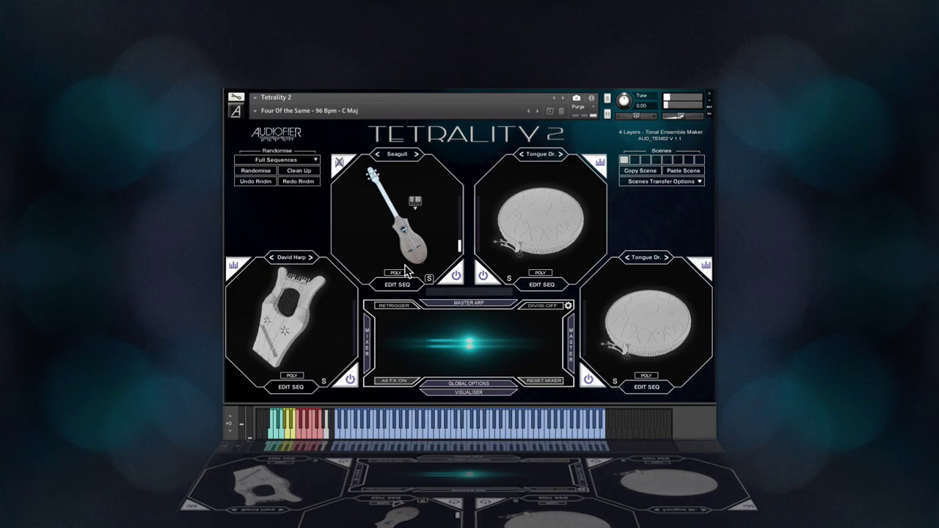
Map the Seagull layer across the full keyboard range and set its mixer volume to -7.6 dB.
{"action": "left_click", "coordinate": [416, 201]}
{"action": "left_click", "coordinate": [409, 177]}
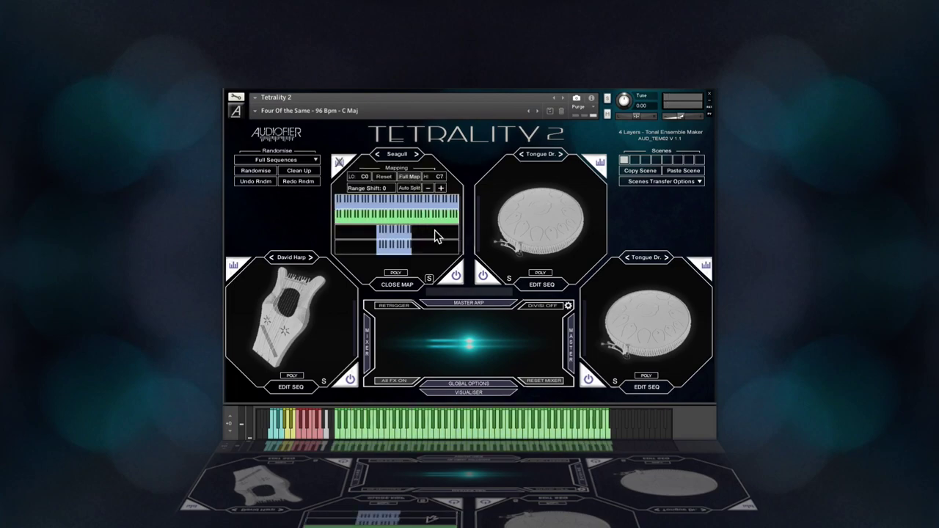
{"action": "left_click", "coordinate": [398, 284]}
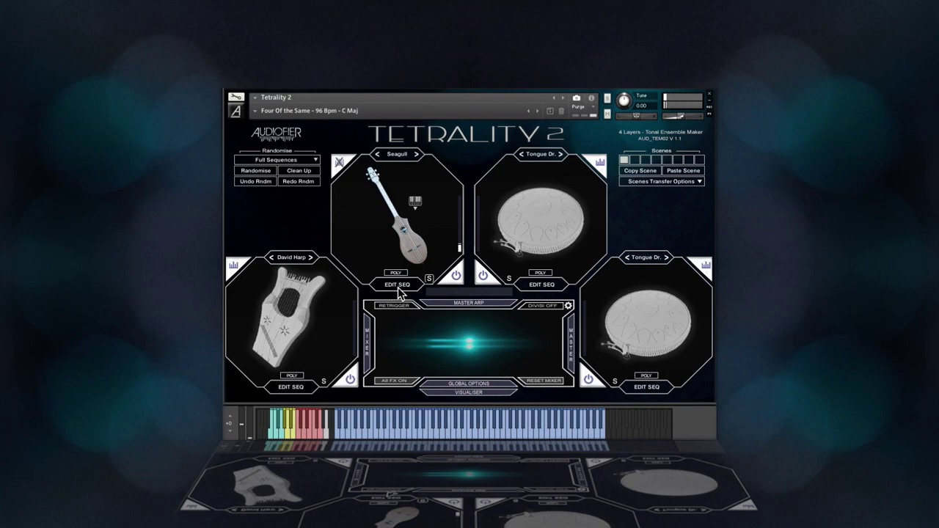
{"action": "left_click", "coordinate": [369, 358]}
{"action": "left_click_drag", "start_coordinate": [454, 342], "coordinate": [444, 344]}
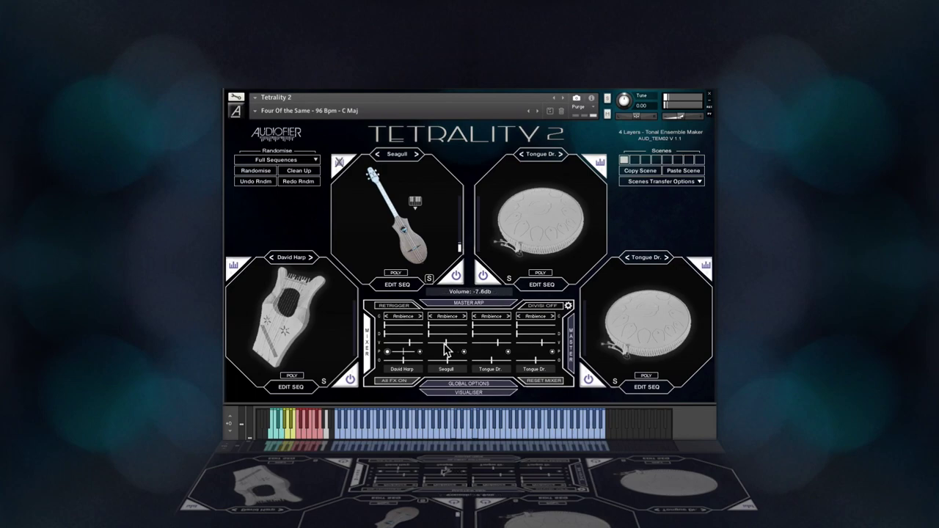
Load the Hesitate preset from the Fragmented category into the Seagull layer's sequence, with its sequencer switched on.
{"action": "left_click", "coordinate": [396, 284]}
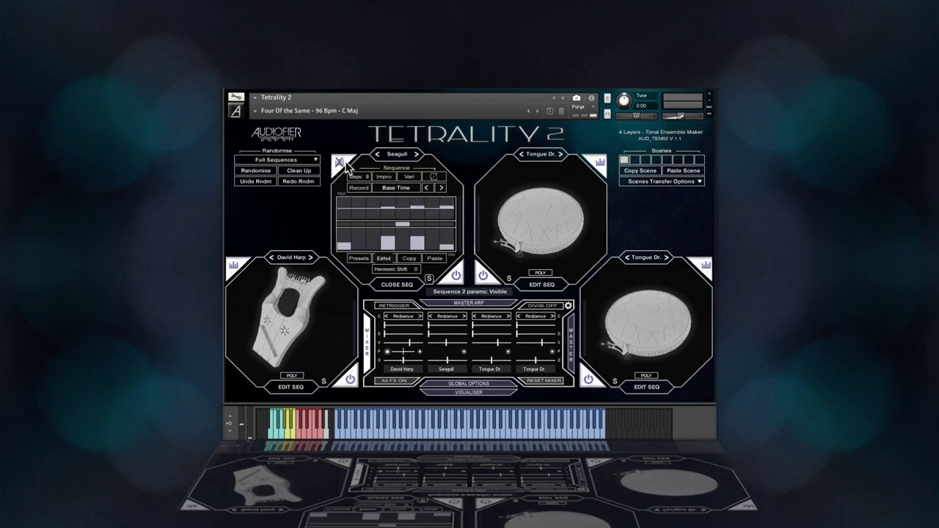
{"action": "left_click", "coordinate": [360, 259]}
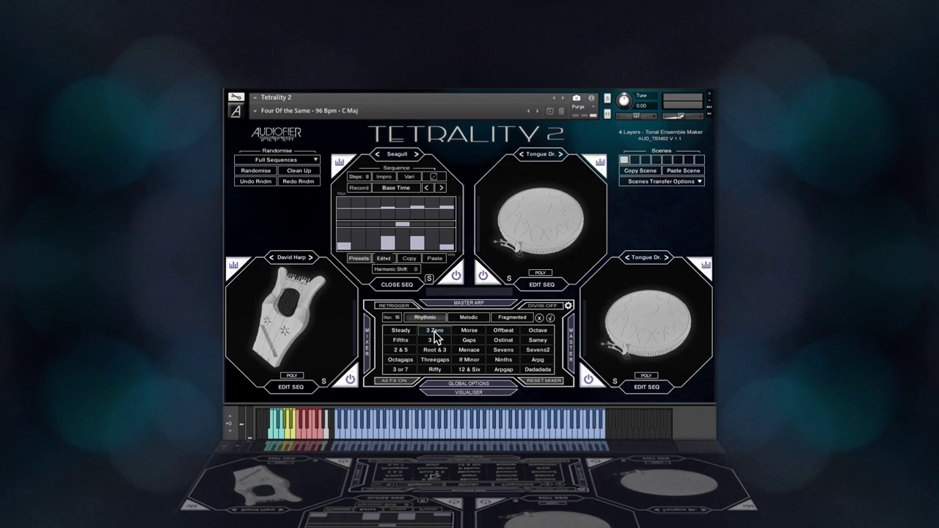
{"action": "left_click", "coordinate": [518, 319]}
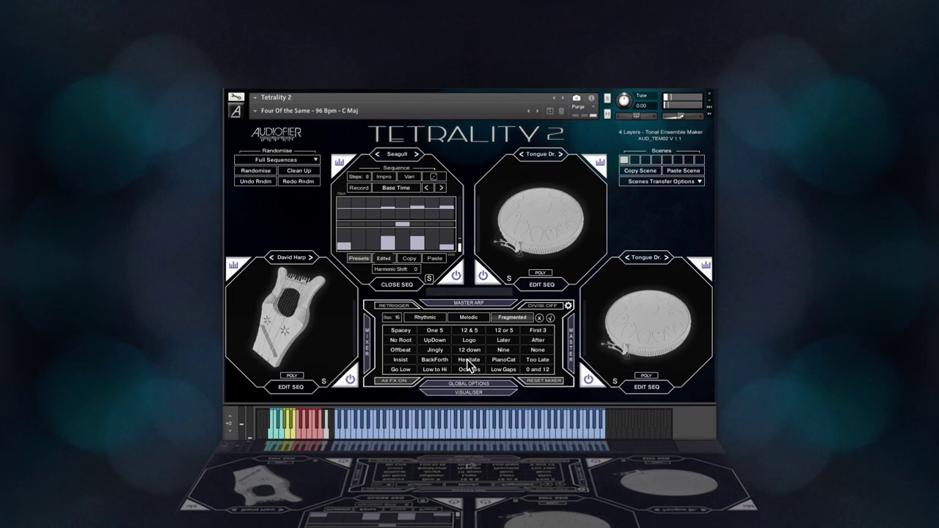
{"action": "left_click", "coordinate": [551, 318]}
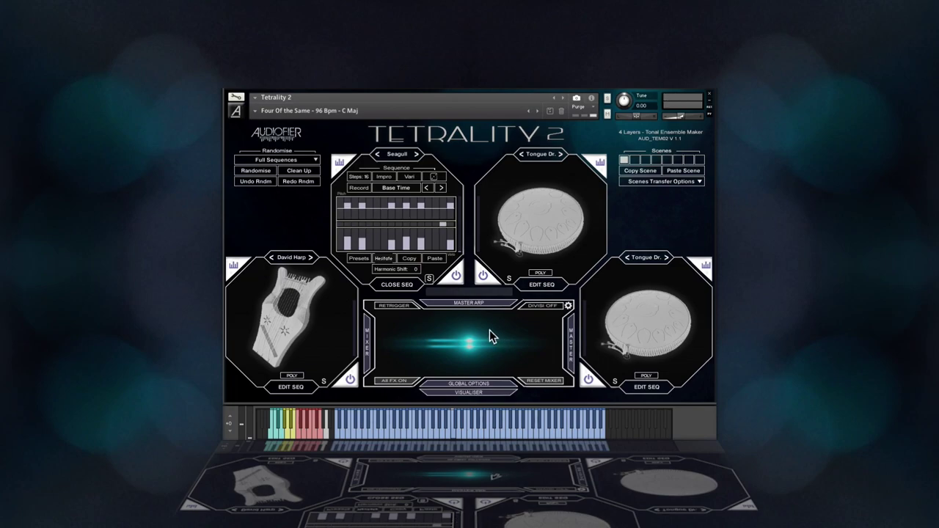
Solo the David Harp and Seagull layers to hear them together.
{"action": "left_click", "coordinate": [429, 279]}
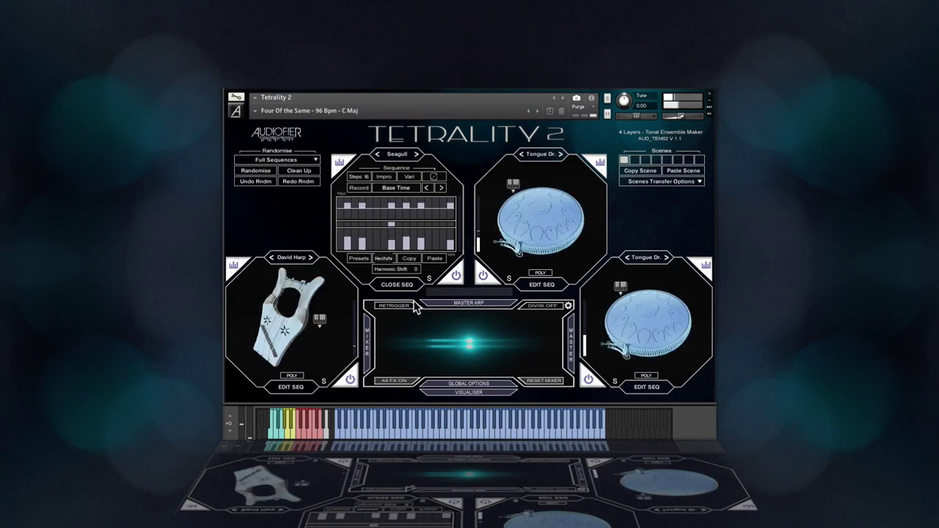
{"action": "left_click", "coordinate": [429, 280]}
{"action": "left_click", "coordinate": [324, 382]}
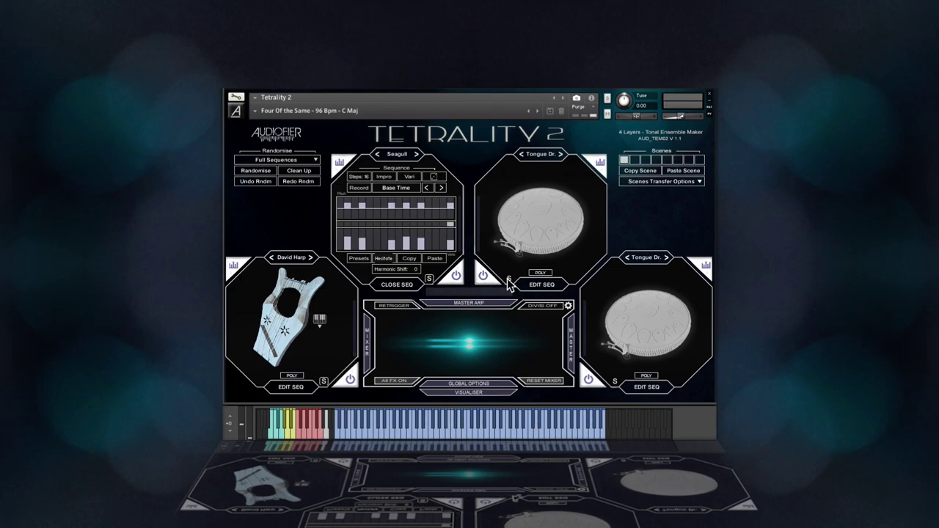
Solo only the third layer and change its instrument from Tongue Dr. to Pick Vln.
{"action": "left_click", "coordinate": [506, 283]}
{"action": "left_click", "coordinate": [326, 388]}
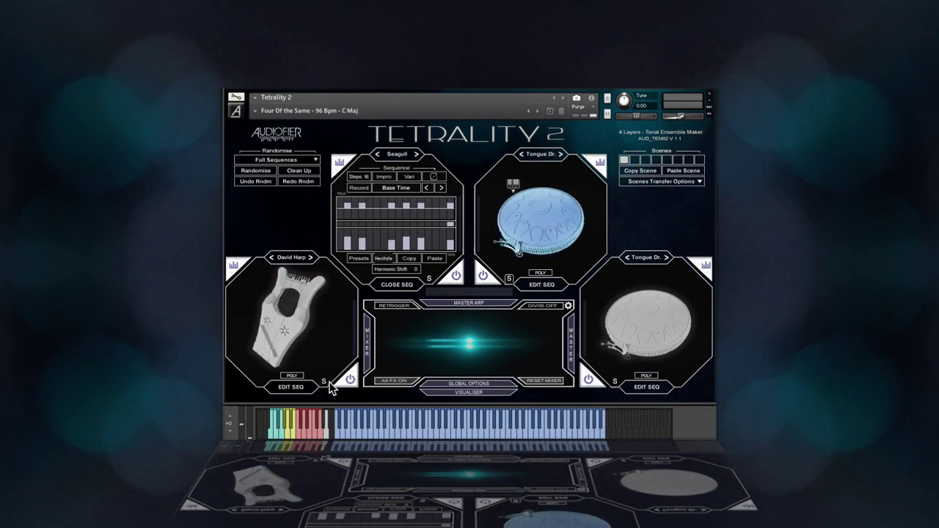
{"action": "left_click", "coordinate": [539, 156]}
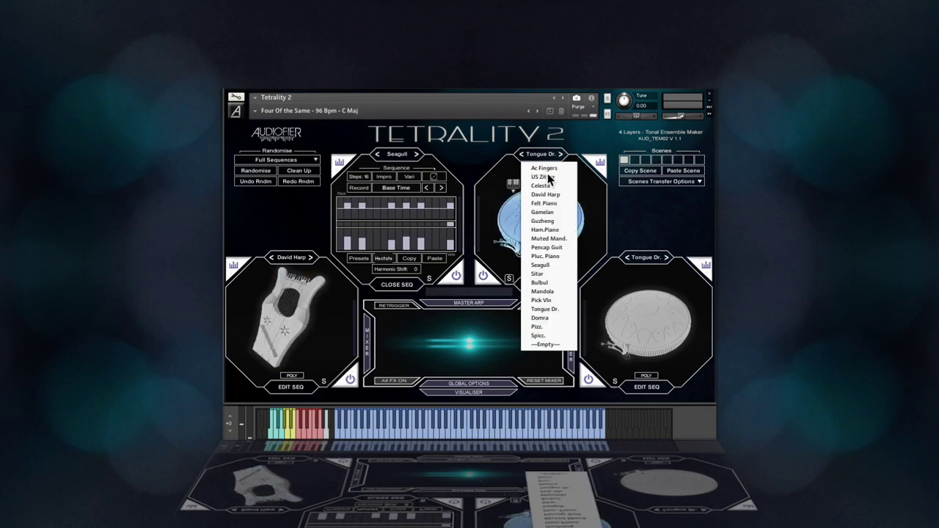
{"action": "left_click", "coordinate": [557, 303]}
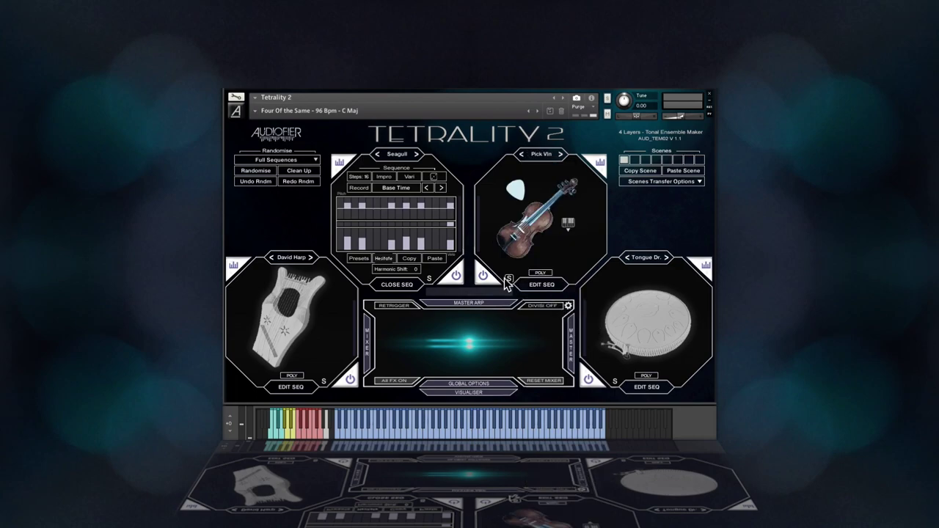
Set the Pick Vln layer's sequence to 16 steps at Base Time.
{"action": "left_click", "coordinate": [552, 287]}
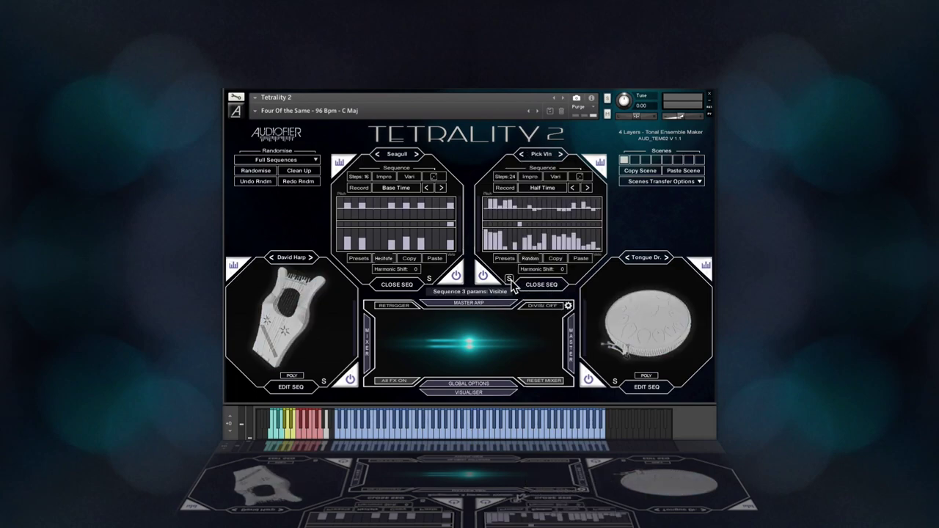
{"action": "left_click_drag", "start_coordinate": [513, 180], "coordinate": [509, 212]}
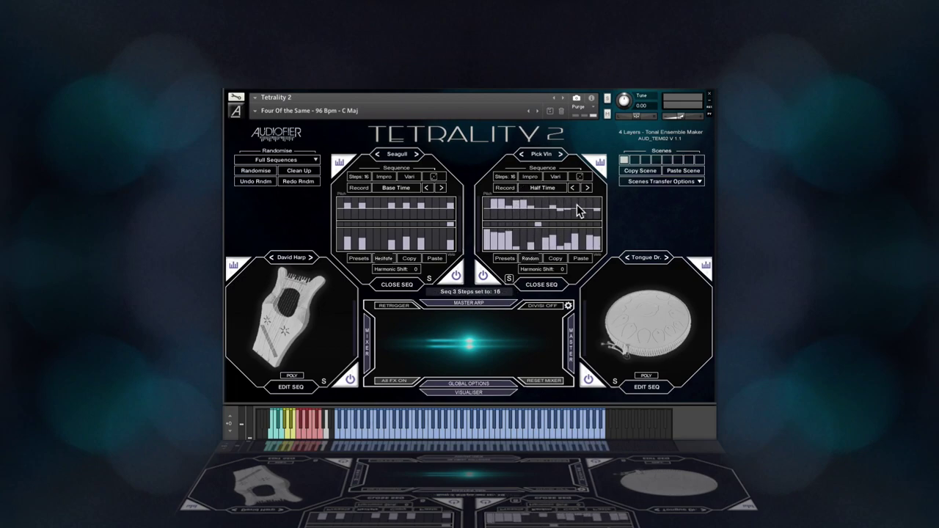
{"action": "left_click", "coordinate": [551, 189]}
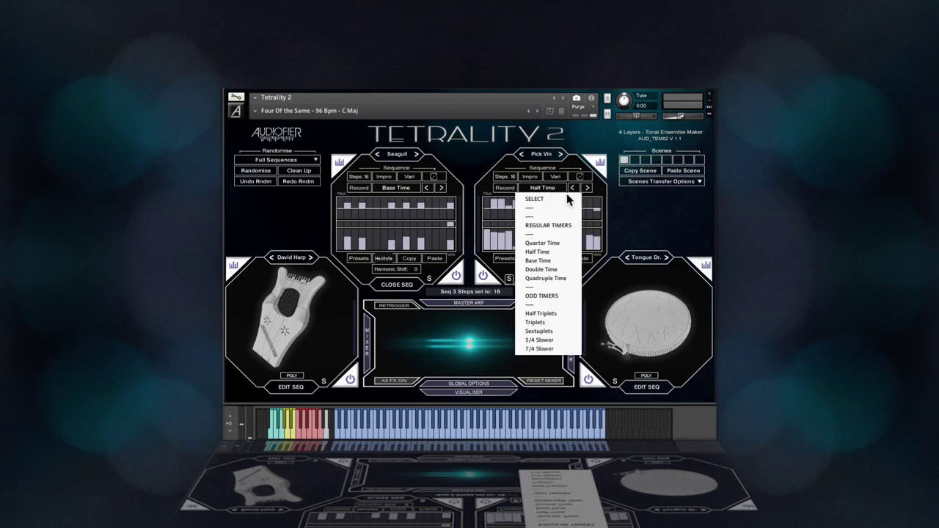
{"action": "left_click", "coordinate": [550, 259]}
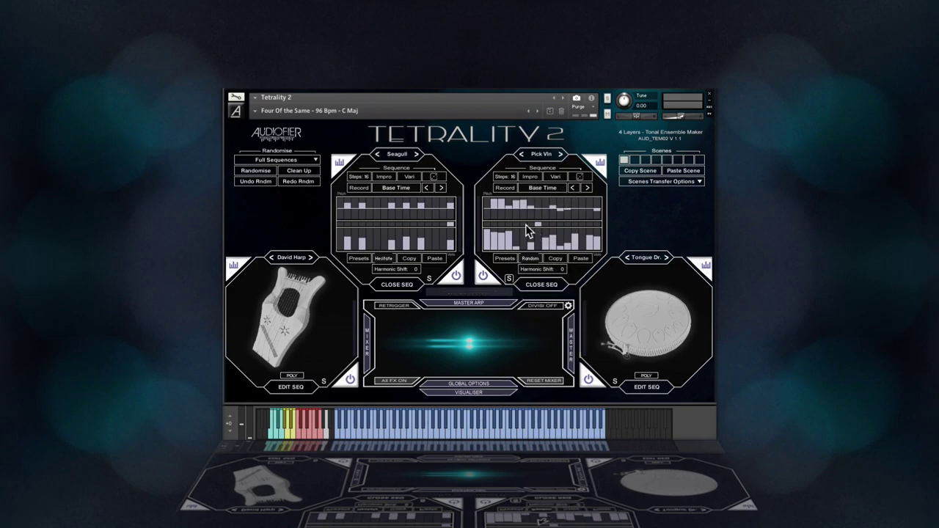
Record a new sequence on the Pick Vln layer, lower its step velocities together, and close the sequence editor.
{"action": "left_click", "coordinate": [506, 188]}
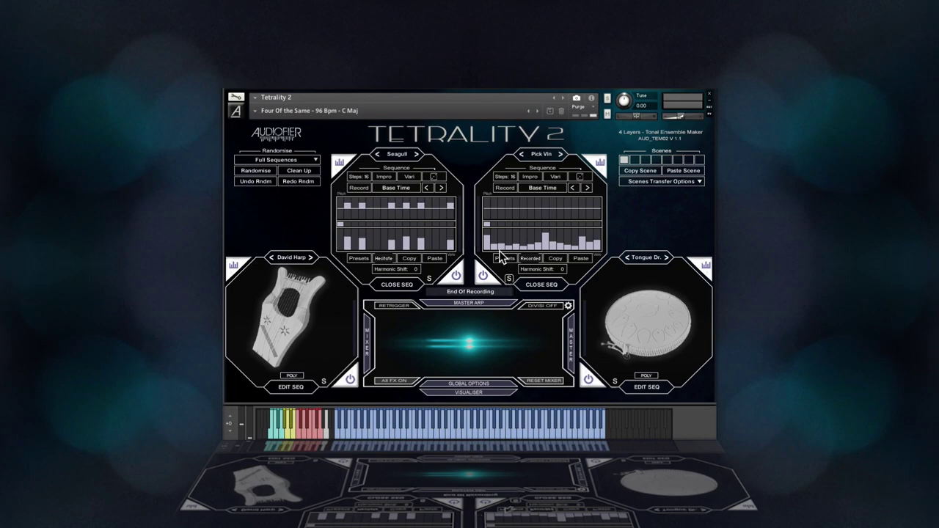
{"action": "left_click_drag", "start_coordinate": [489, 243], "coordinate": [489, 245]}
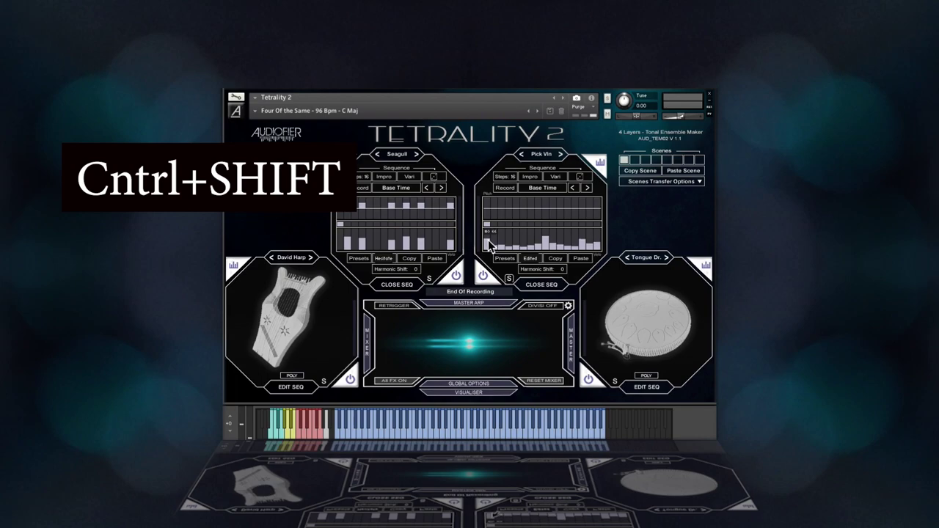
{"action": "left_click", "coordinate": [489, 245], "text": "ctrl+shift"}
{"action": "left_click", "coordinate": [490, 247], "text": "ctrl+shift"}
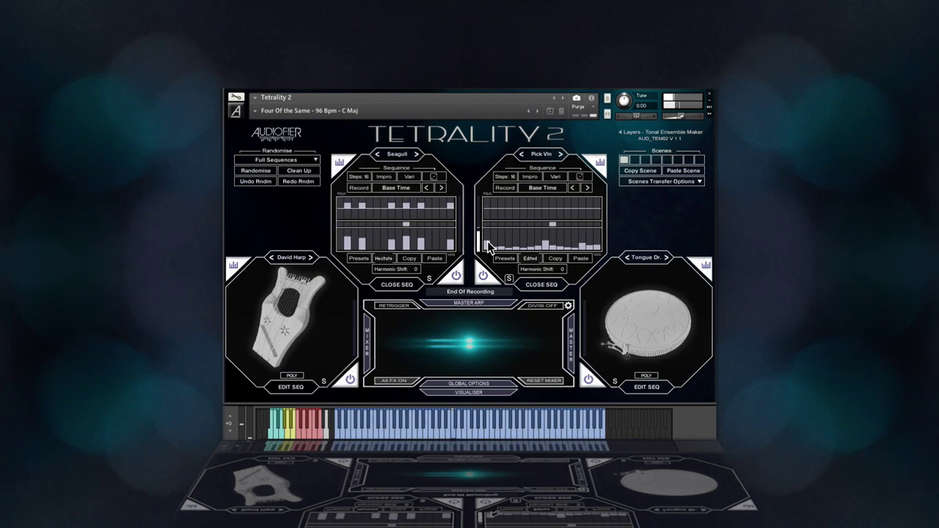
{"action": "left_click", "coordinate": [541, 286]}
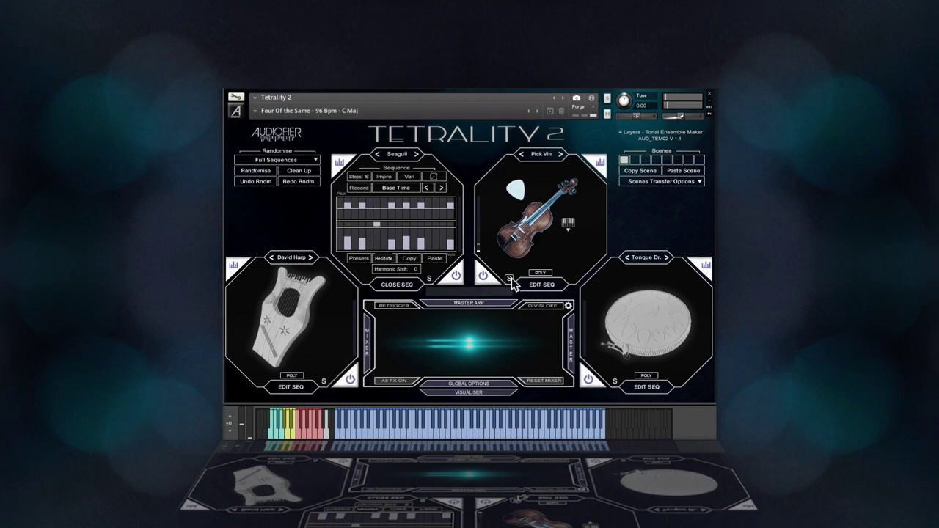
Switch off the Tongue Dr. layer and set the Pick Vln layer's mixer volume to -5.1 dB.
{"action": "left_click", "coordinate": [589, 380]}
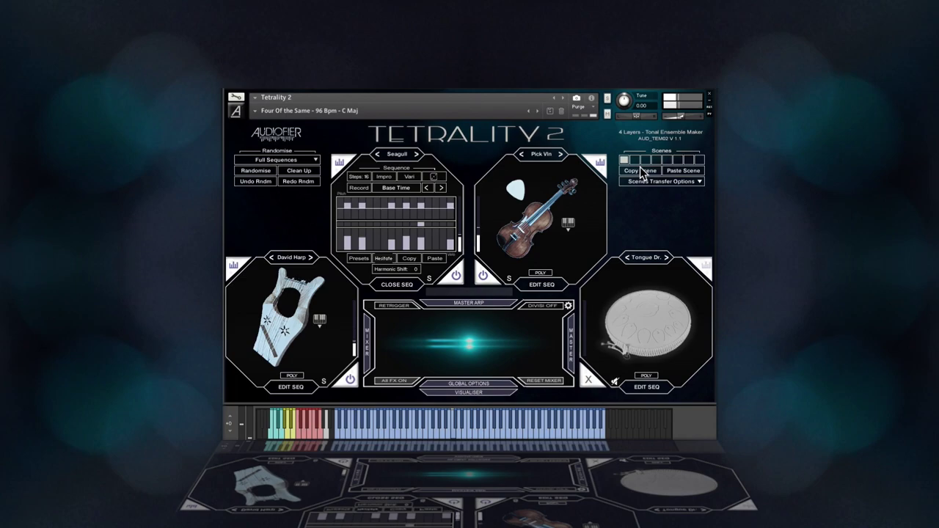
{"action": "left_click", "coordinate": [369, 357]}
{"action": "mouse_move", "coordinate": [496, 349]}
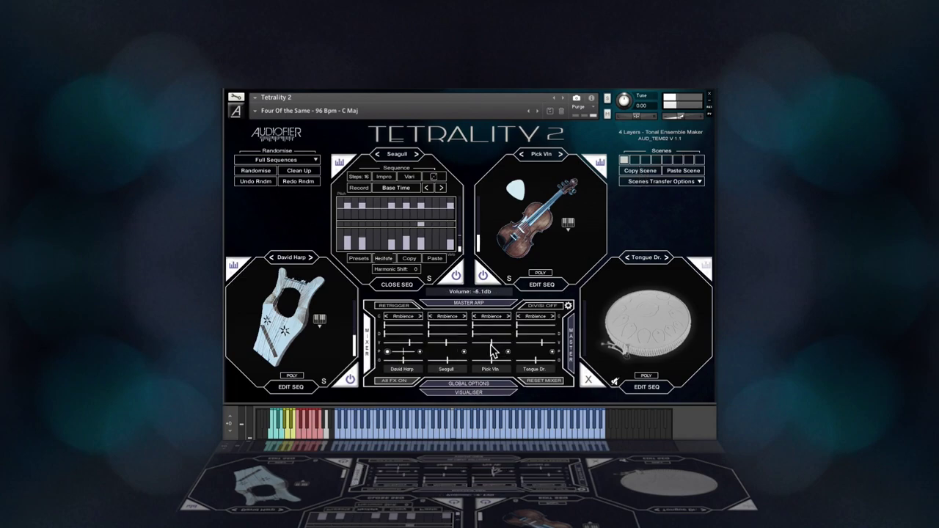
{"action": "scroll", "coordinate": [493, 351], "scroll_direction": "up", "scroll_amount": 2}
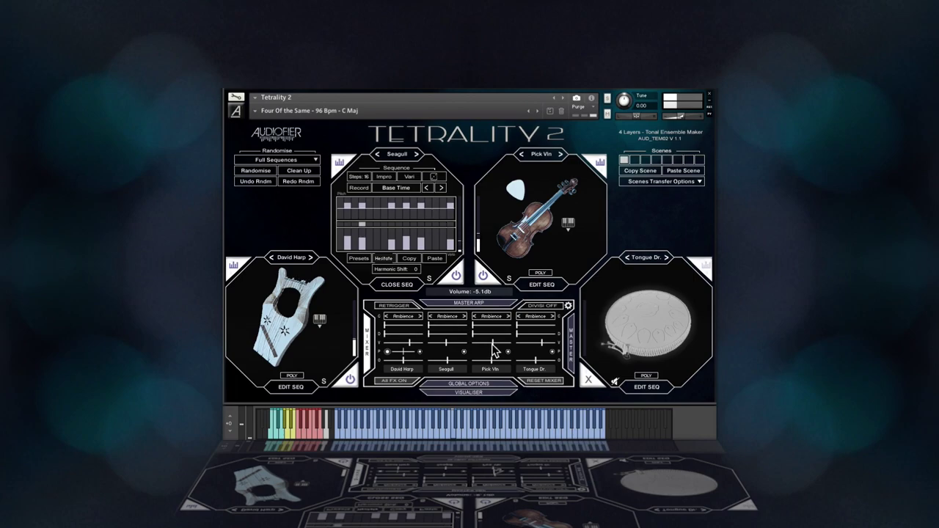
Balance the mixer by raising the Seagull layer's volume and lowering the David Harp layer's volume to -4.2 dB.
{"action": "mouse_move", "coordinate": [409, 351]}
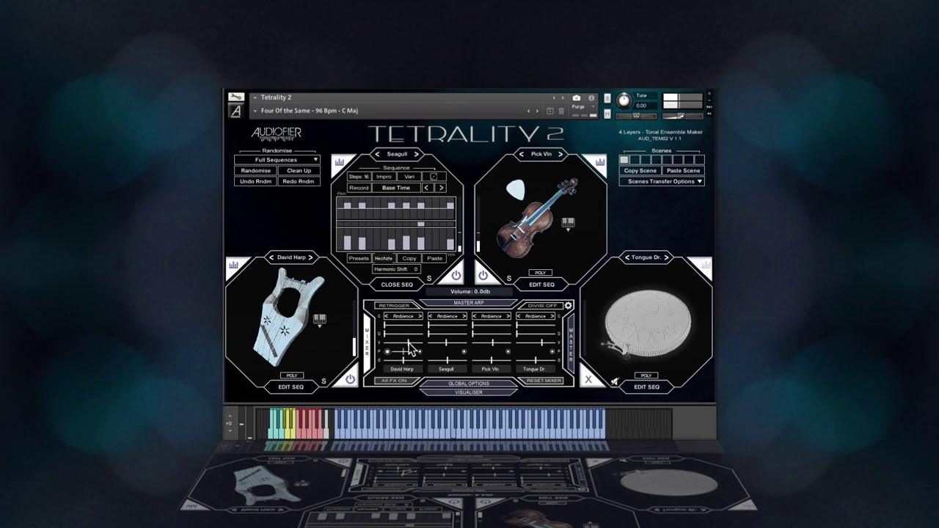
{"action": "left_click_drag", "start_coordinate": [411, 352], "coordinate": [422, 358]}
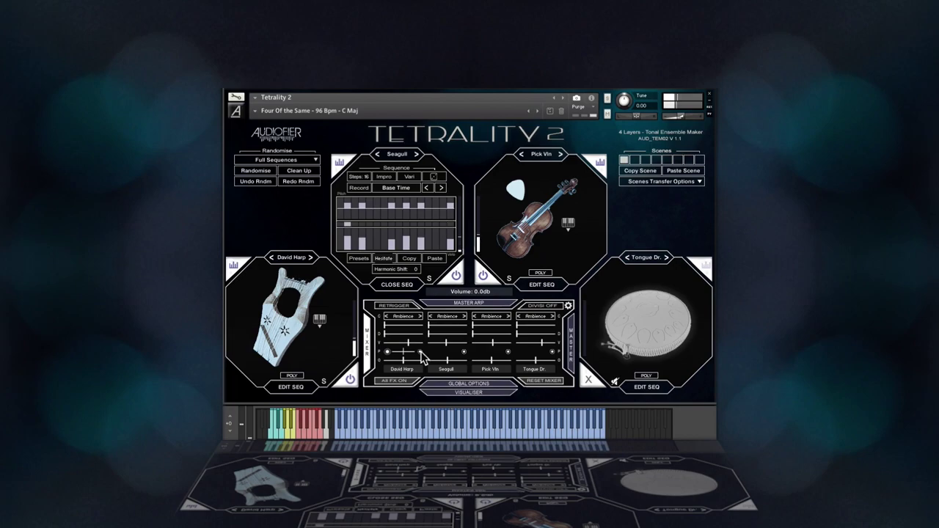
{"action": "left_click", "coordinate": [421, 351]}
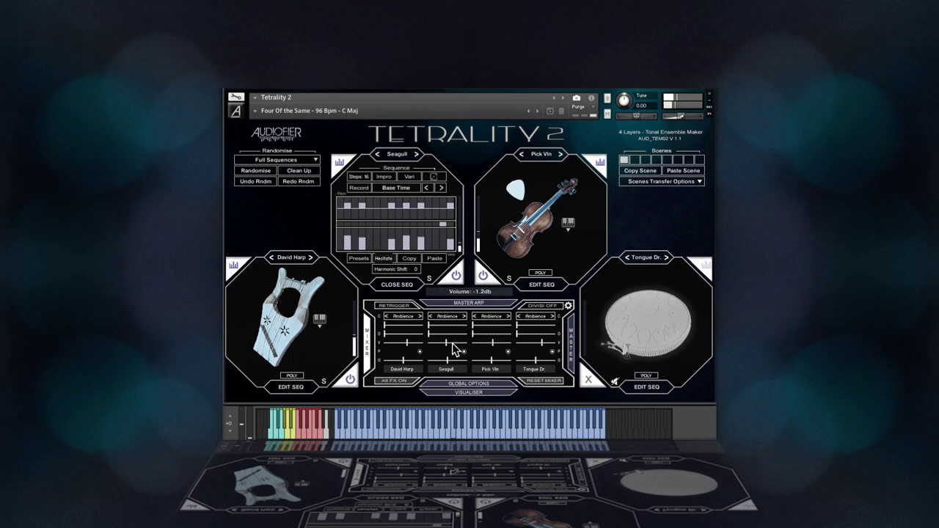
{"action": "scroll", "coordinate": [455, 345], "scroll_direction": "up", "scroll_amount": 1}
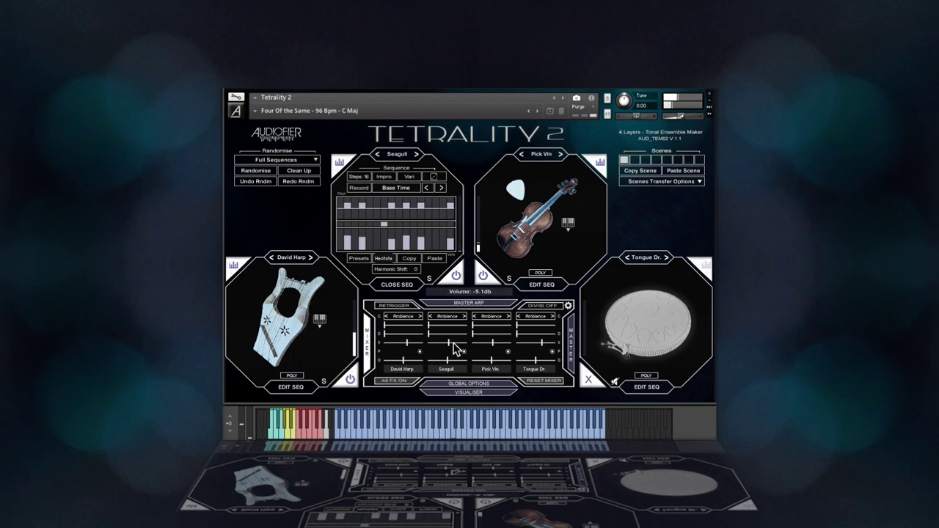
{"action": "scroll", "coordinate": [415, 349], "scroll_direction": "up", "scroll_amount": 4}
{"action": "scroll", "coordinate": [409, 350], "scroll_direction": "down", "scroll_amount": 1}
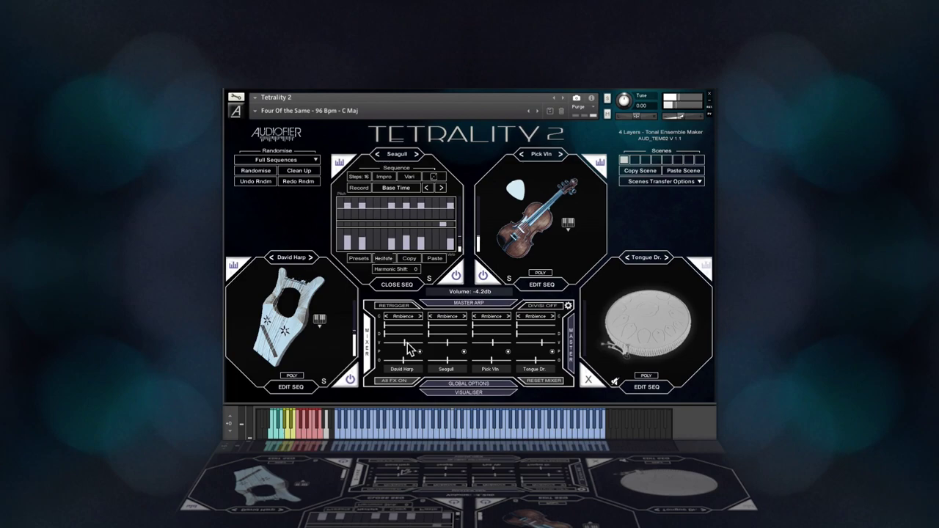
Switch the Tongue Dr. layer back on with its sequencer off, and set its sequence to 8 steps.
{"action": "left_click", "coordinate": [650, 339]}
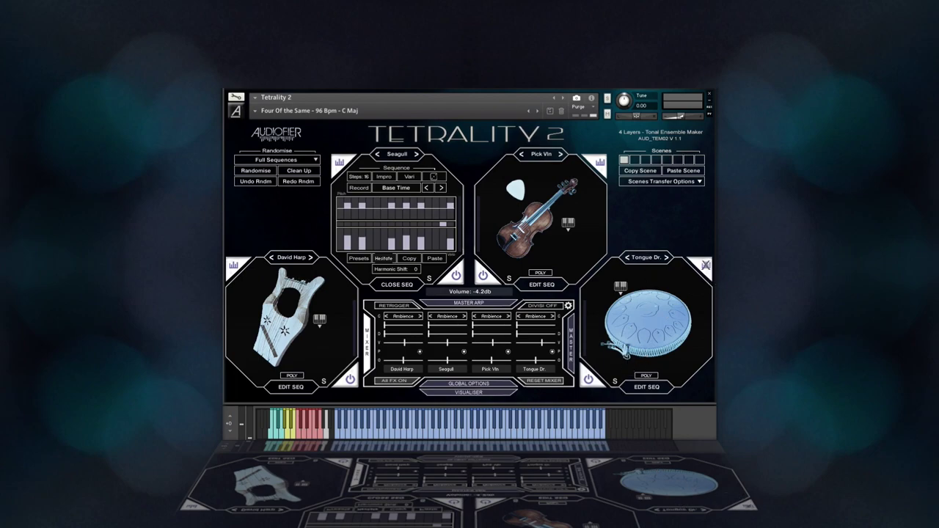
{"action": "left_click", "coordinate": [617, 381]}
{"action": "left_click", "coordinate": [644, 389]}
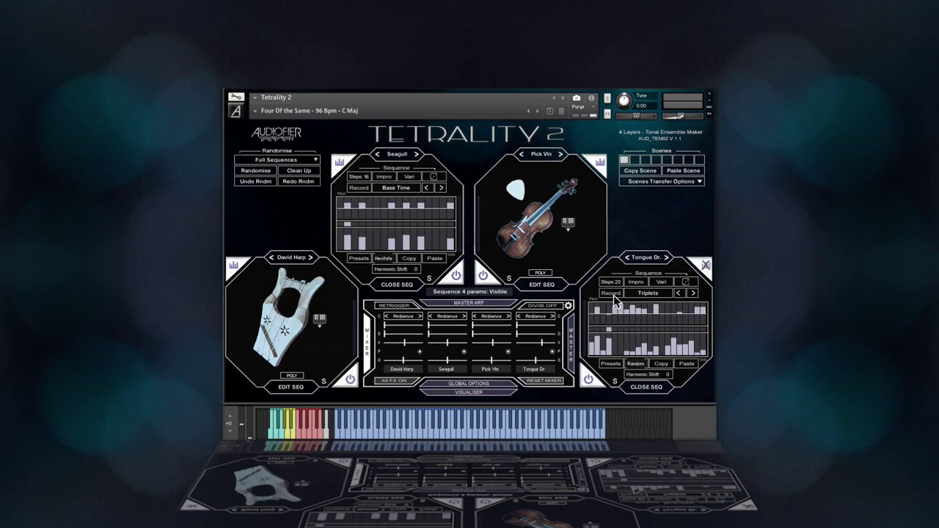
{"action": "left_click_drag", "start_coordinate": [611, 282], "coordinate": [603, 342]}
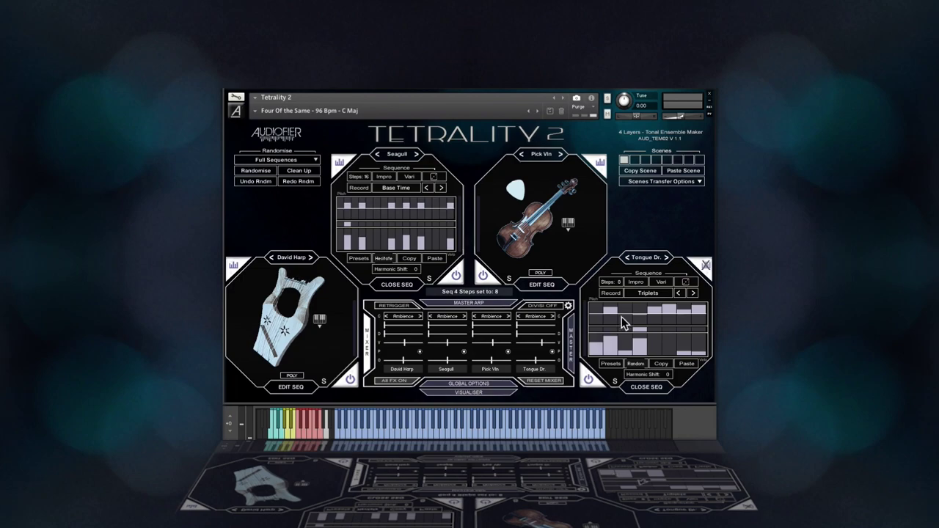
Record a new eight-step sequence on the Tongue Dr. layer, using the A0 key switch to insert rests between the played notes.
{"action": "left_click", "coordinate": [612, 295]}
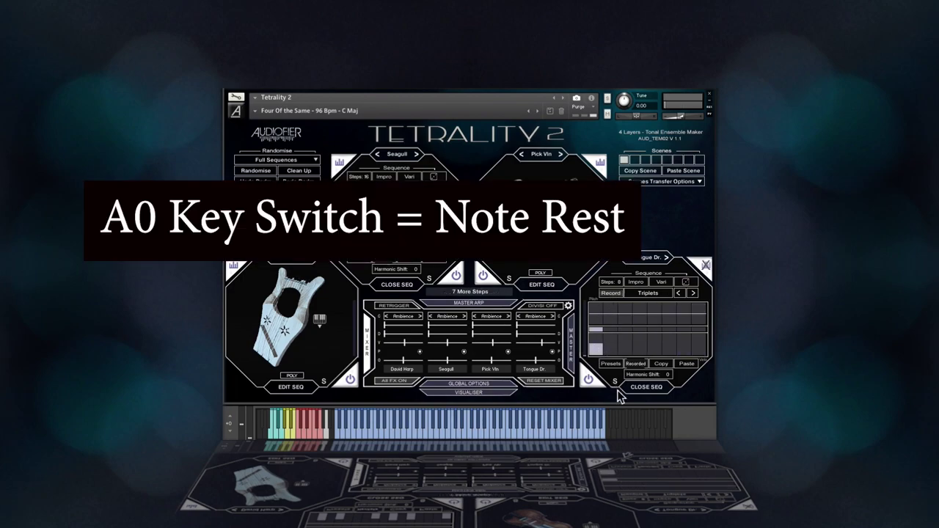
{"action": "left_click", "coordinate": [326, 433]}
{"action": "left_click", "coordinate": [327, 433]}
{"action": "left_click", "coordinate": [327, 433]}
{"action": "left_click", "coordinate": [335, 434]}
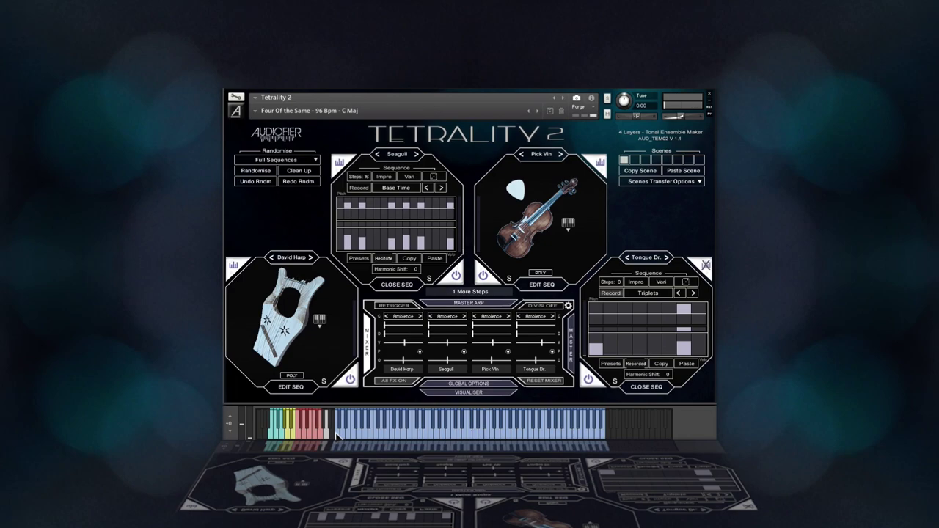
{"action": "left_click", "coordinate": [327, 434]}
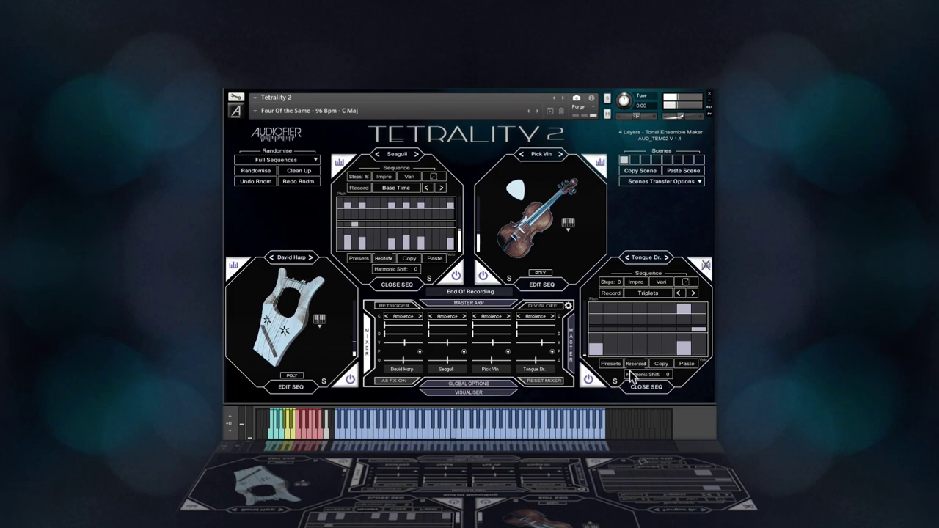
Set the Tongue Dr. sequence timing to Base Time and switch the layer's sequencer on.
{"action": "left_click", "coordinate": [649, 293]}
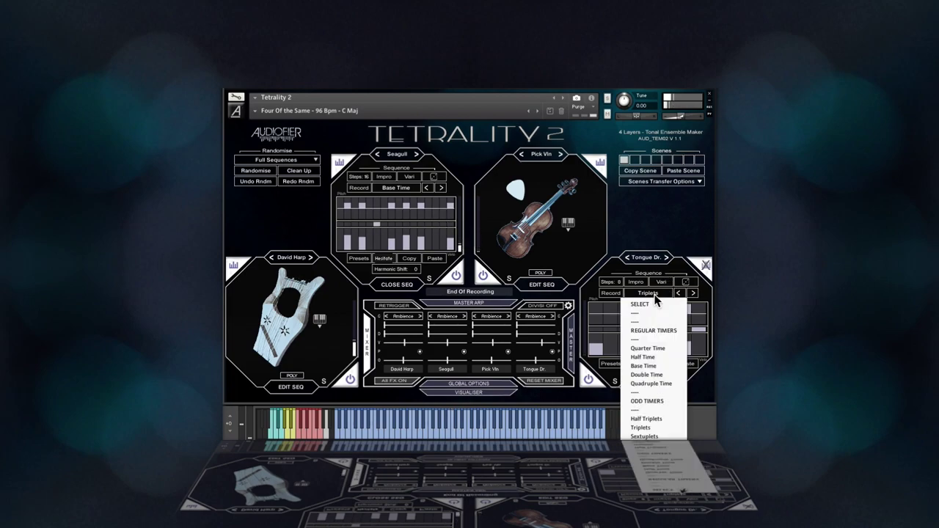
{"action": "left_click", "coordinate": [659, 365]}
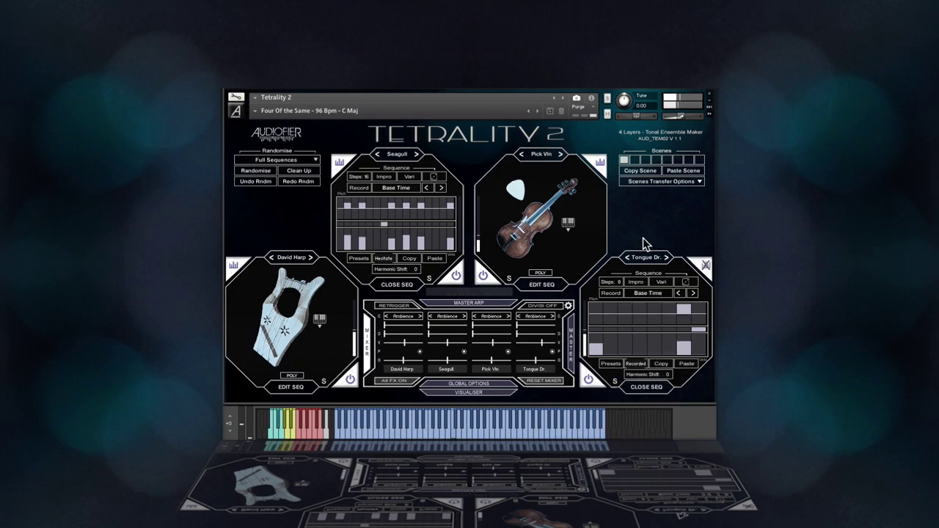
{"action": "left_click", "coordinate": [705, 268]}
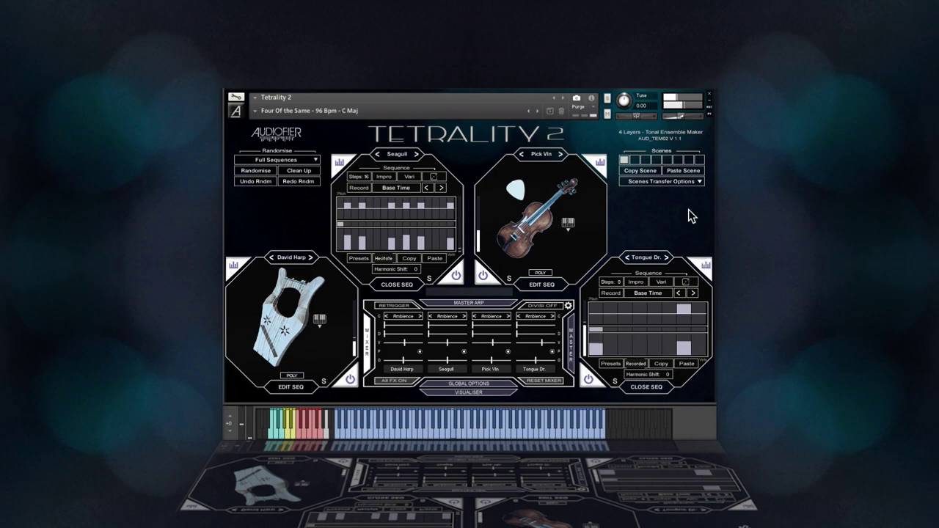
Adjust the velocity of the seventh step in the Tongue Dr. sequence and close the Seagull sequence editor.
{"action": "left_click", "coordinate": [682, 345]}
{"action": "left_click", "coordinate": [397, 285]}
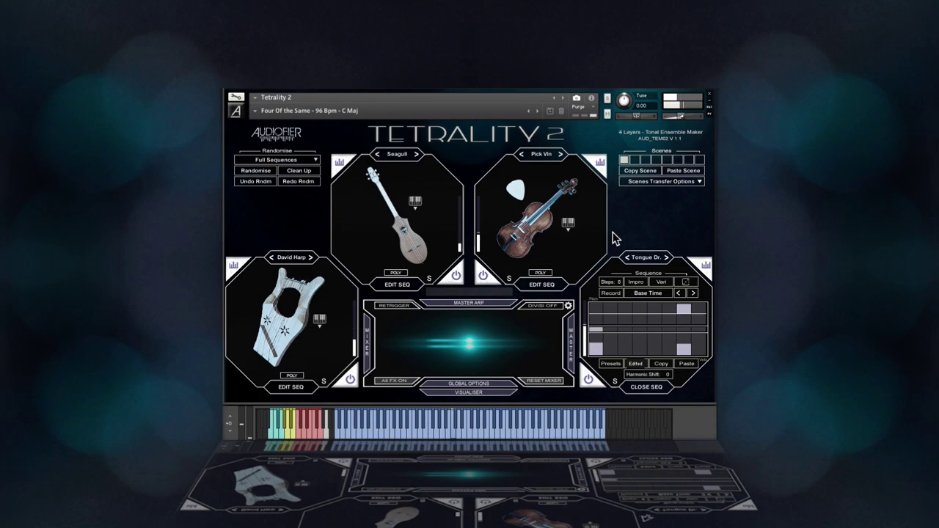
Set the Tongue Dr. layer's mixer volume to -10.4 dB and give it the BLOOM effect with a wet/dry ratio of 2/4.
{"action": "left_click", "coordinate": [366, 357]}
{"action": "left_click_drag", "start_coordinate": [545, 350], "coordinate": [535, 350]}
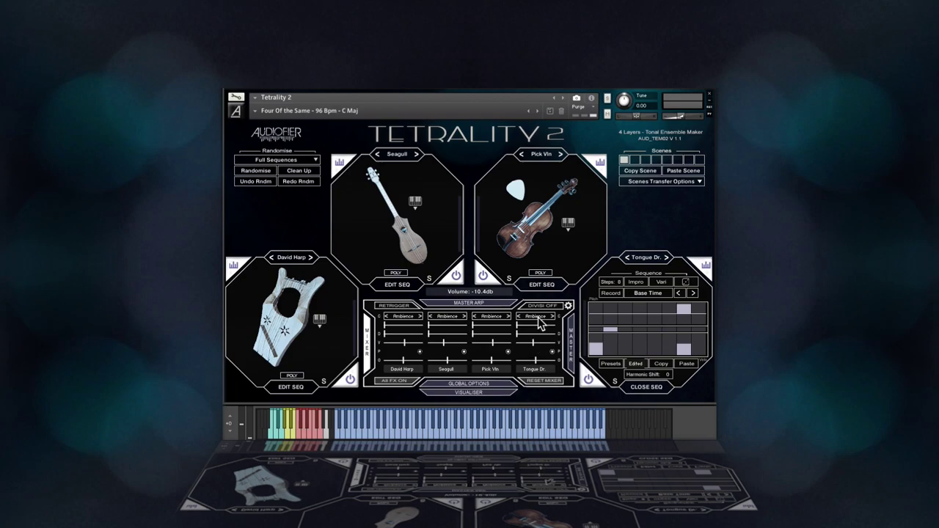
{"action": "left_click", "coordinate": [538, 318]}
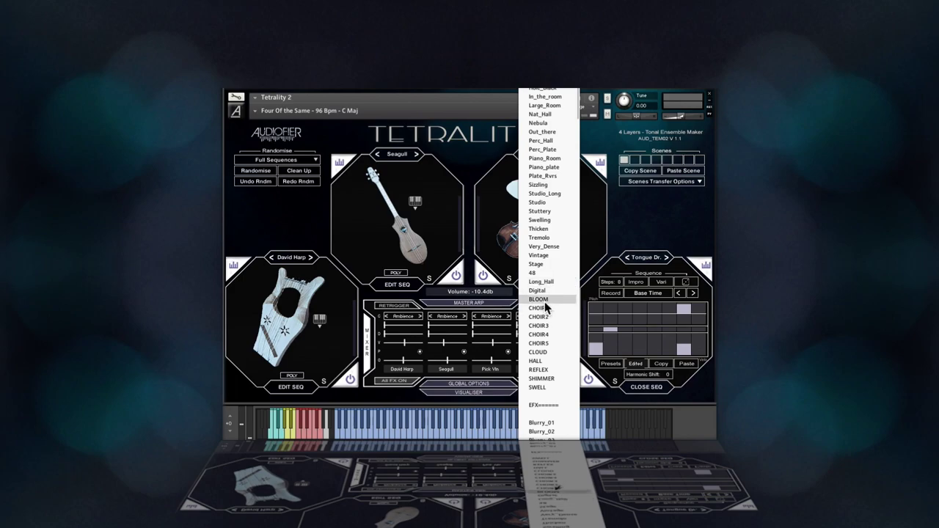
{"action": "left_click", "coordinate": [546, 301]}
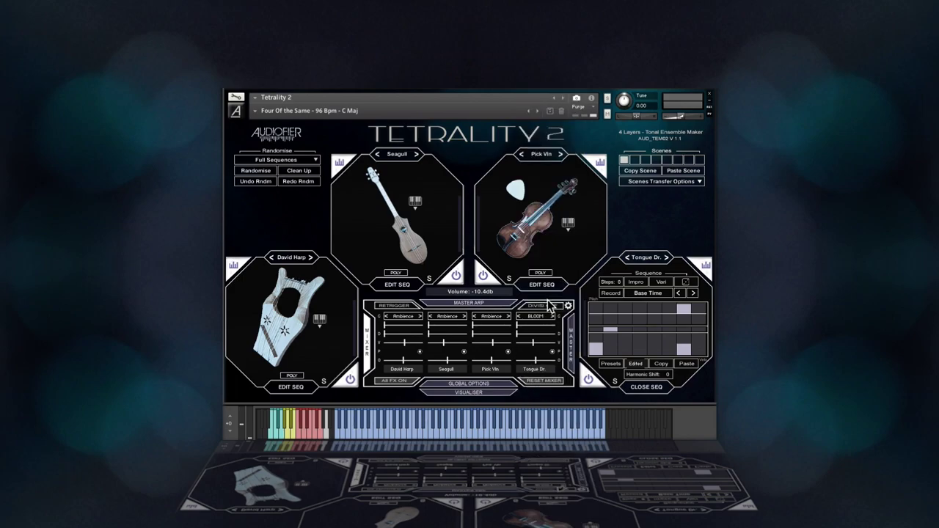
{"action": "mouse_move", "coordinate": [528, 331]}
{"action": "left_click_drag", "start_coordinate": [531, 332], "coordinate": [536, 323]}
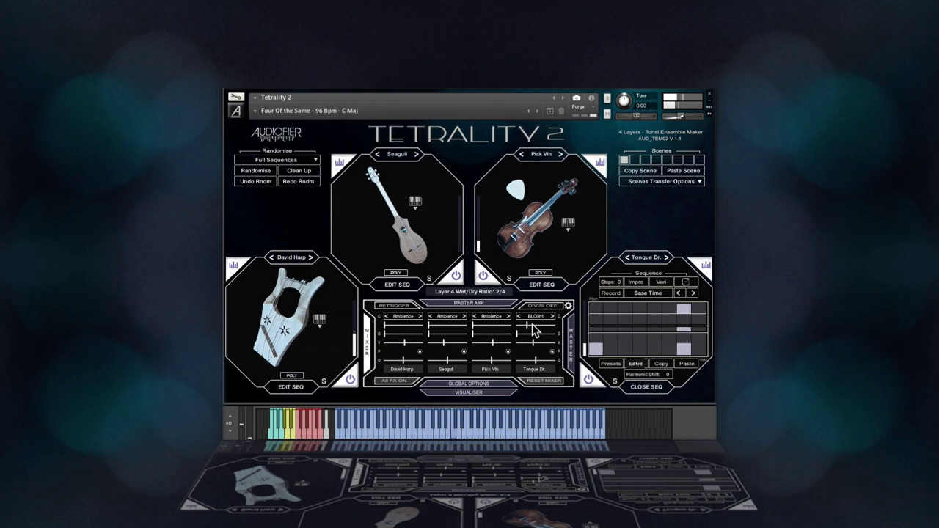
{"action": "left_click", "coordinate": [614, 381]}
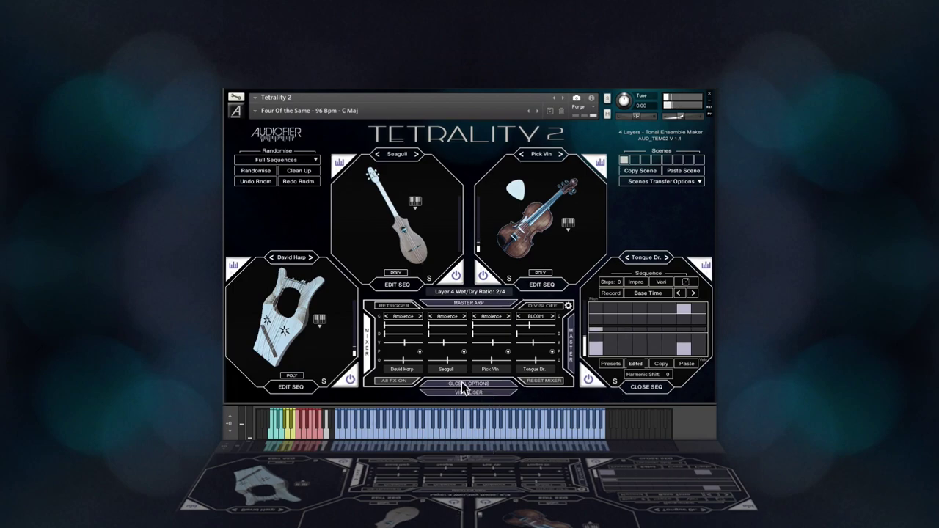
Change the master reverb to HALL with a wet level of -17.4 dB.
{"action": "left_click", "coordinate": [578, 350]}
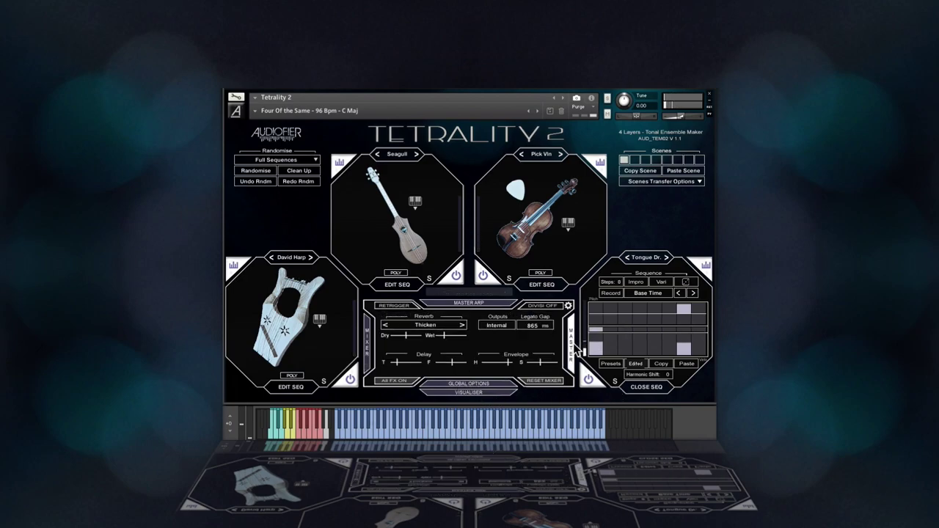
{"action": "left_click", "coordinate": [431, 326]}
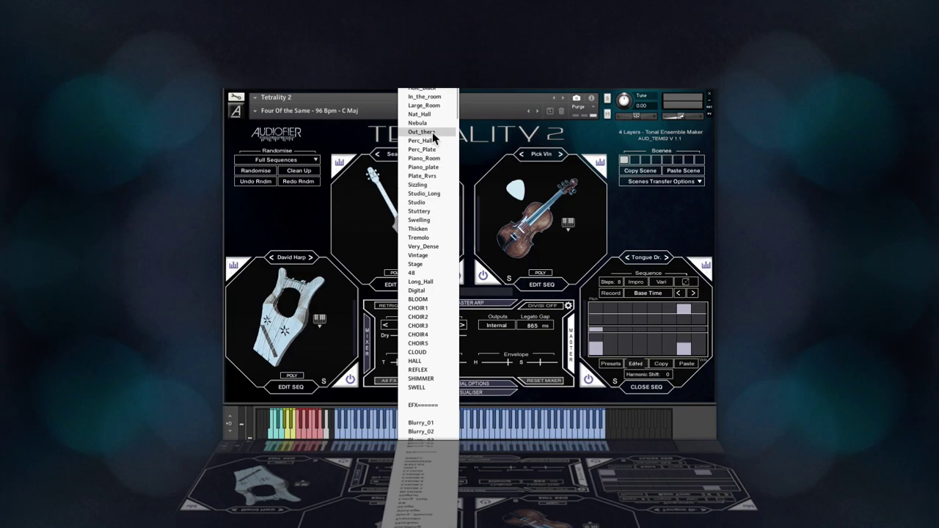
{"action": "left_click", "coordinate": [445, 363]}
{"action": "mouse_move", "coordinate": [449, 341]}
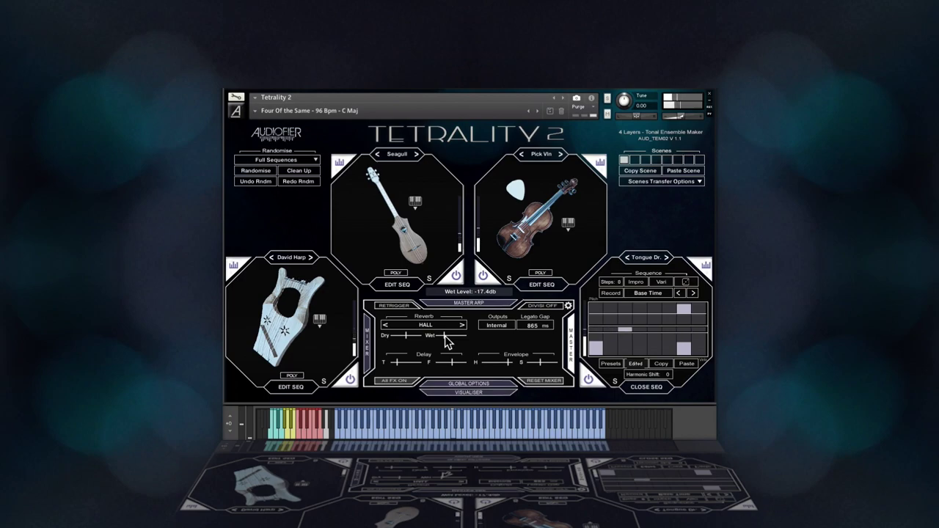
In the mixer, set the Seagull volume to -13.5 dB, the Tongue Dr. volume to -22.0 dB, and the Tongue Dr. pitch to 1 octave.
{"action": "left_click", "coordinate": [569, 343]}
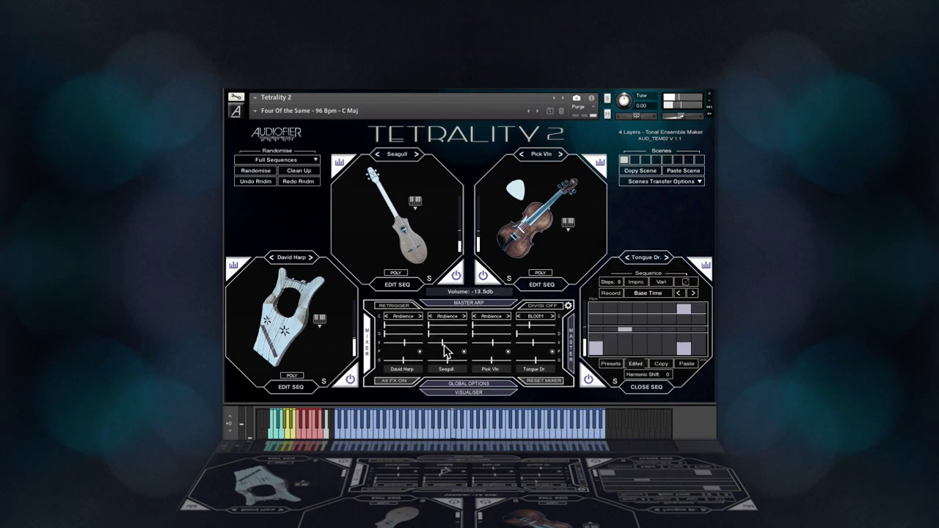
{"action": "left_click", "coordinate": [527, 343]}
{"action": "left_click_drag", "start_coordinate": [527, 344], "coordinate": [532, 352]}
{"action": "left_click", "coordinate": [532, 332]}
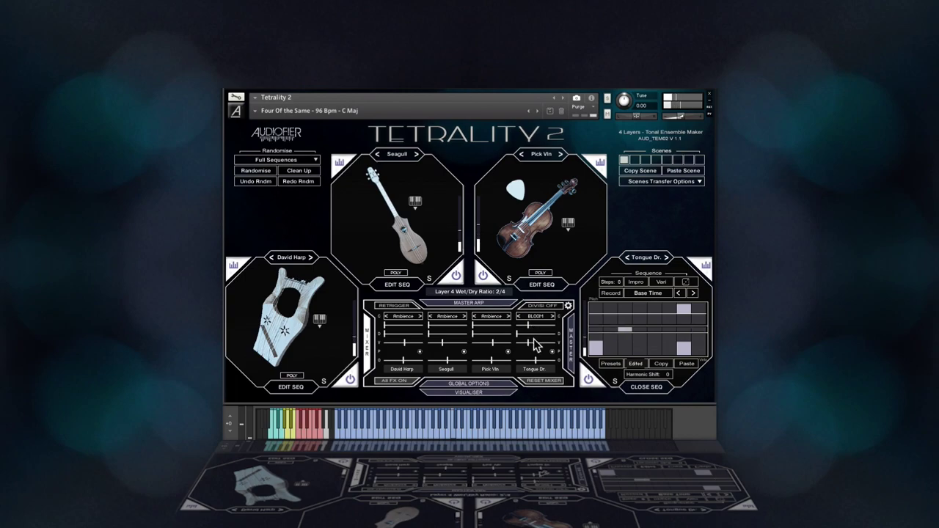
{"action": "left_click", "coordinate": [531, 353]}
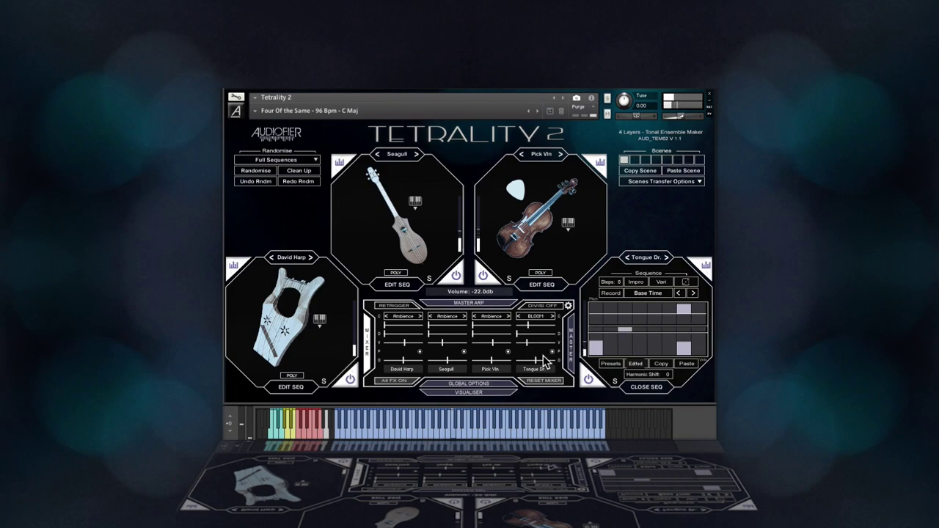
{"action": "left_click", "coordinate": [546, 360]}
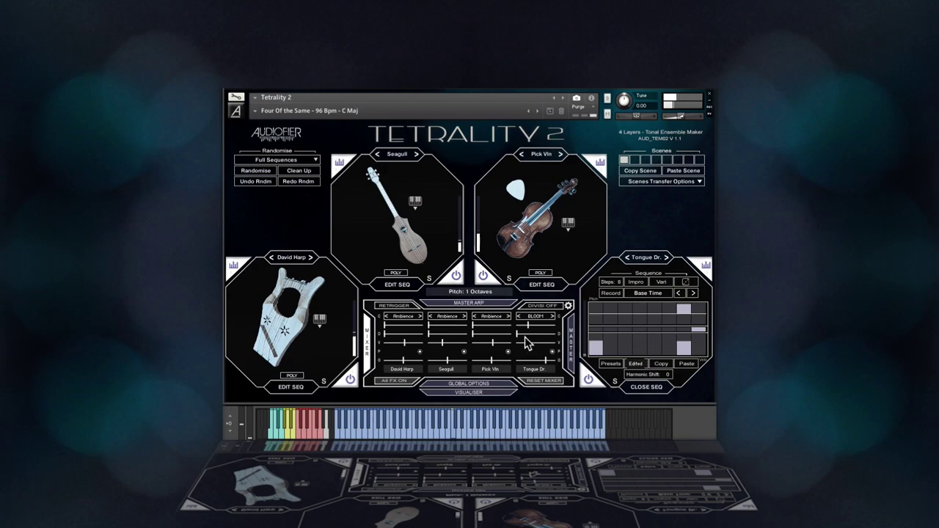
Close the Tongue Dr. sequence editor and map the layer across the full keyboard range.
{"action": "left_click", "coordinate": [648, 387]}
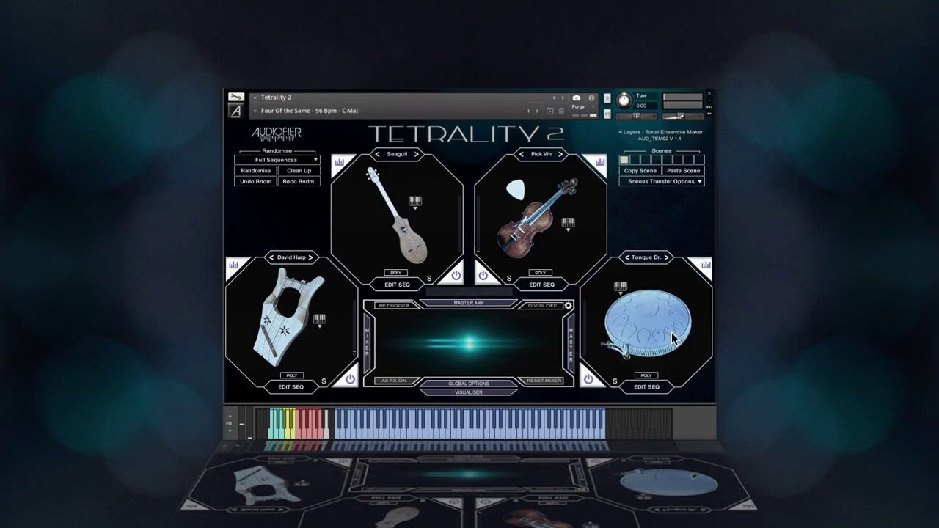
{"action": "left_click", "coordinate": [643, 325]}
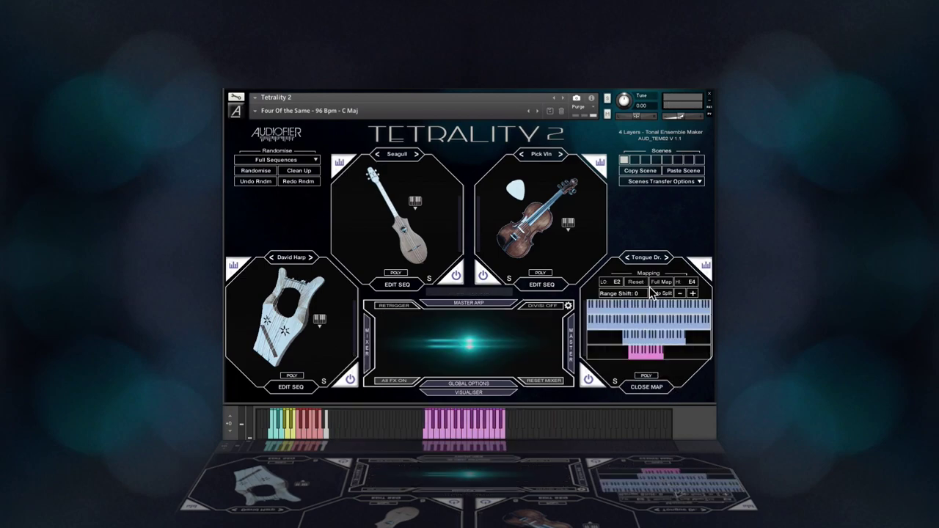
{"action": "left_click", "coordinate": [662, 284]}
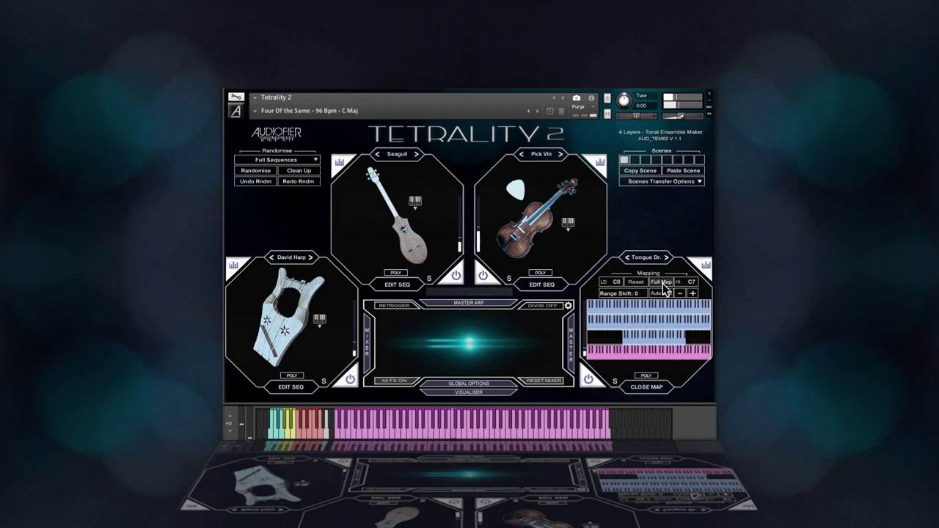
{"action": "left_click", "coordinate": [657, 392]}
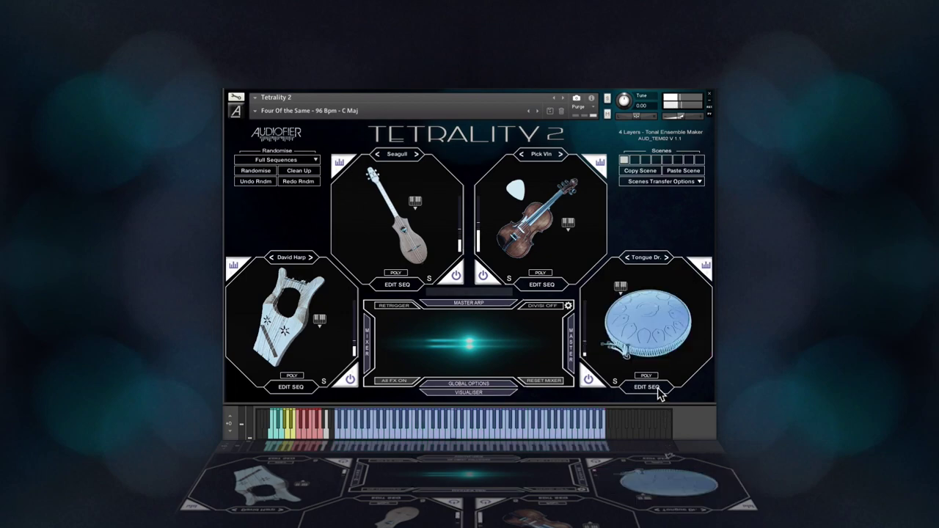
Audition the Tongue Dr. layer in solo and set its mixer volume to -17.8 dB.
{"action": "left_click", "coordinate": [615, 382]}
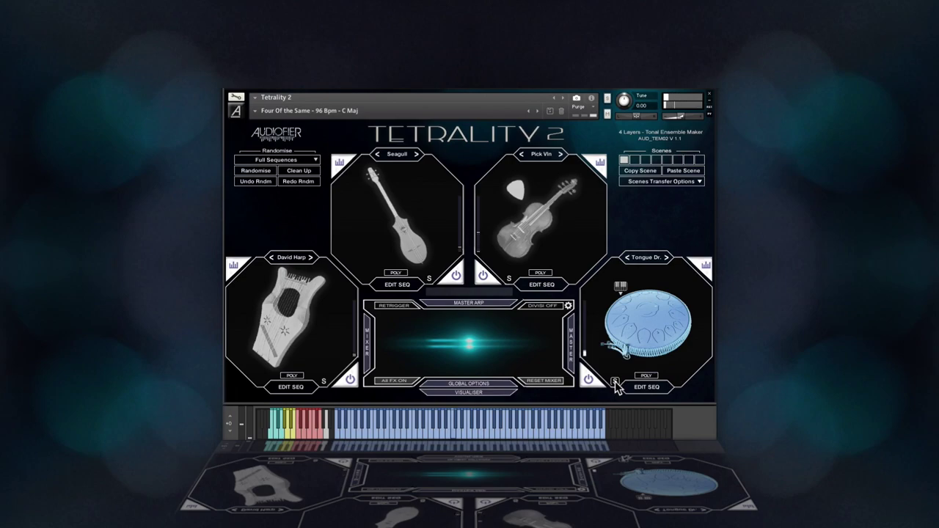
{"action": "left_click", "coordinate": [367, 355]}
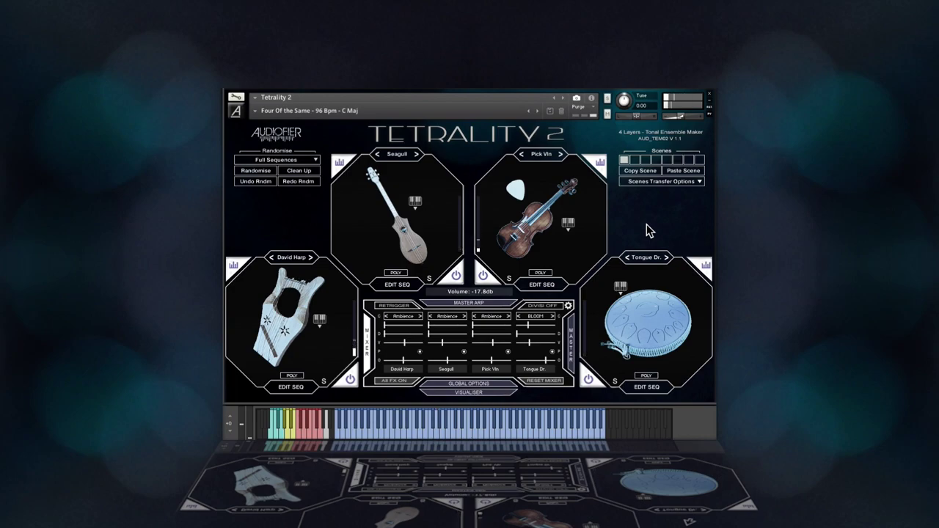
Turn Divisi on and set layer 2 to Root for two-note chords in the Divisi grid.
{"action": "left_click", "coordinate": [560, 306]}
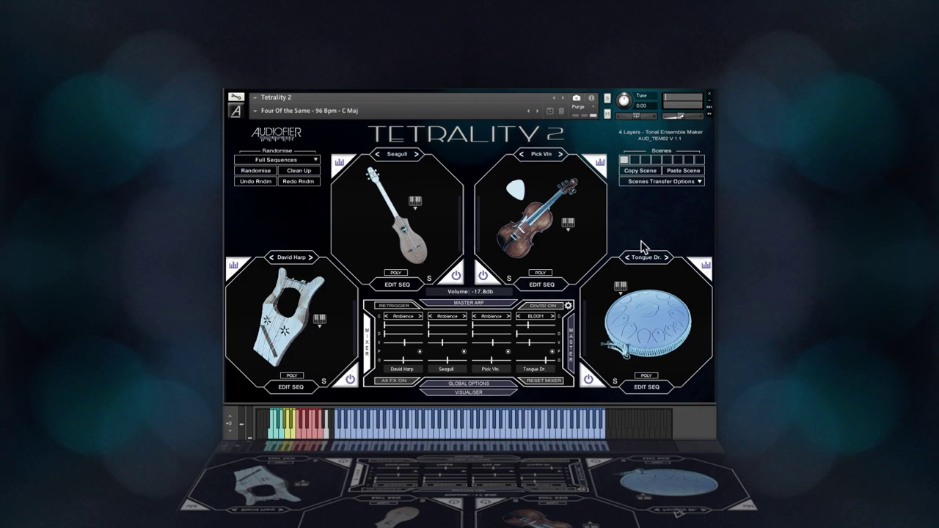
{"action": "left_click", "coordinate": [569, 306]}
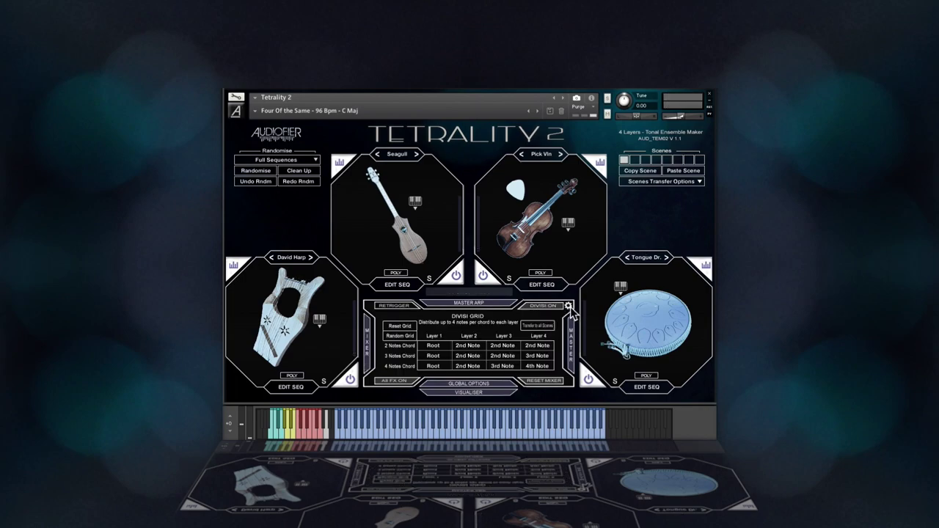
{"action": "left_click", "coordinate": [472, 357]}
{"action": "left_click", "coordinate": [473, 357]}
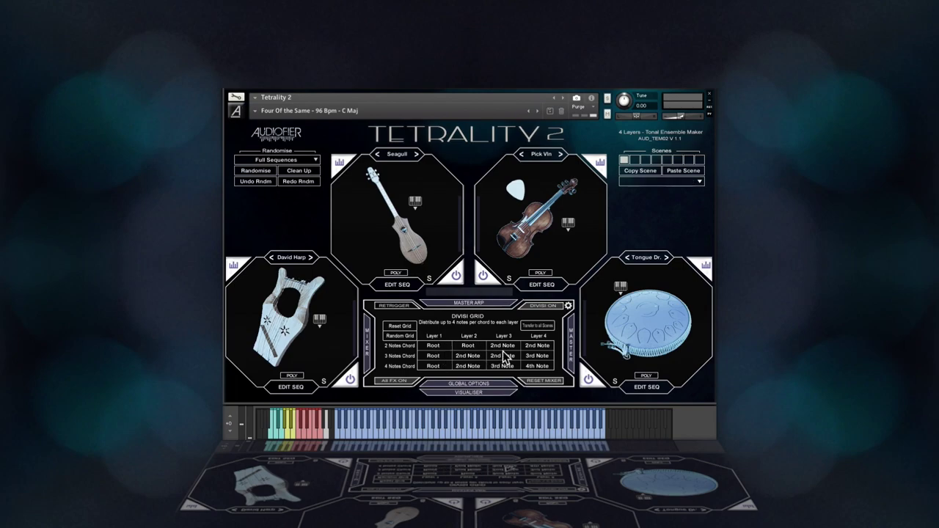
Set layers 3 and 4 to Root for two-note chords in the Divisi grid.
{"action": "left_click", "coordinate": [504, 346]}
{"action": "left_click", "coordinate": [505, 357]}
{"action": "left_click", "coordinate": [547, 346]}
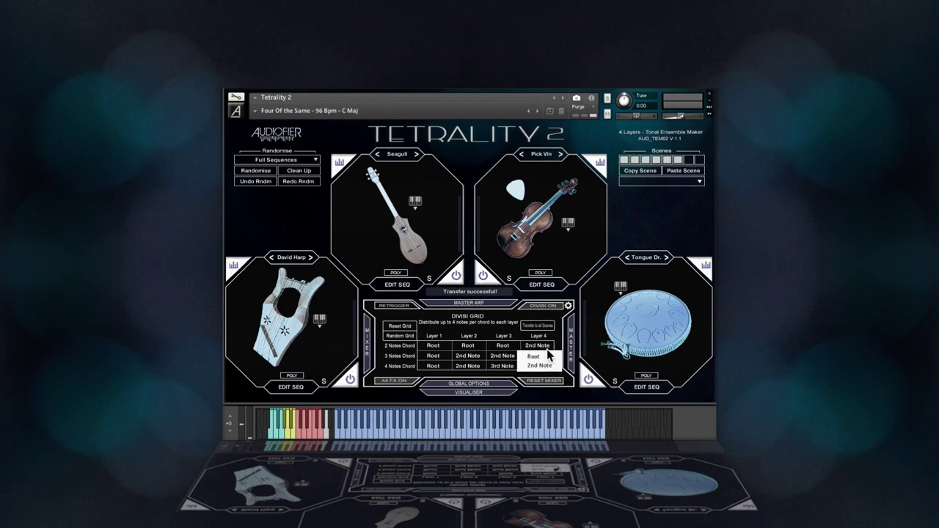
{"action": "left_click", "coordinate": [546, 357]}
Assign the 2nd Note to layers 3 and 4 for two-note chords in the Divisi grid.
{"action": "left_click", "coordinate": [505, 346]}
{"action": "left_click", "coordinate": [508, 365]}
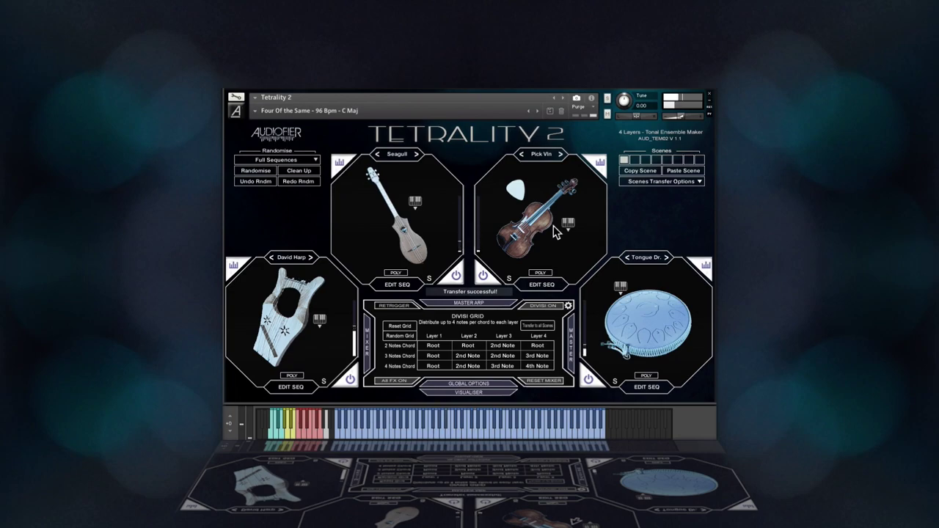
{"action": "left_click", "coordinate": [546, 356]}
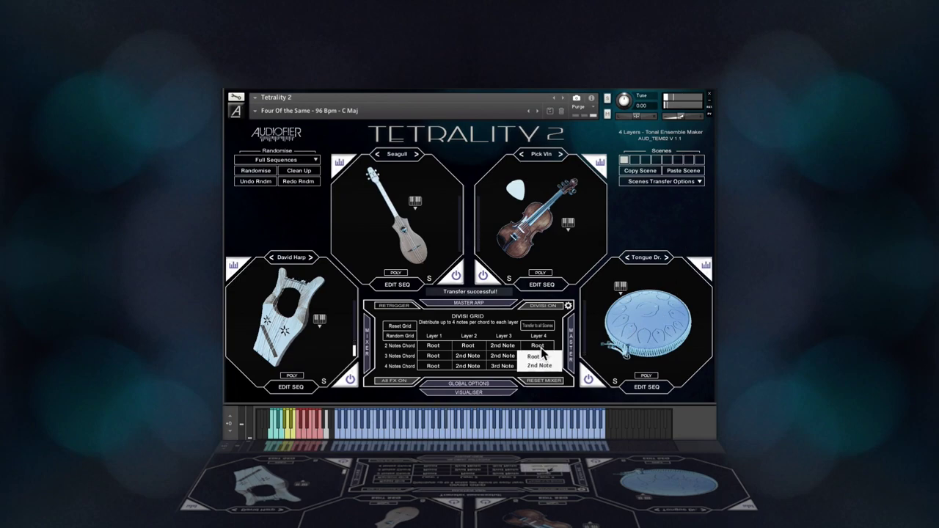
{"action": "left_click", "coordinate": [543, 366]}
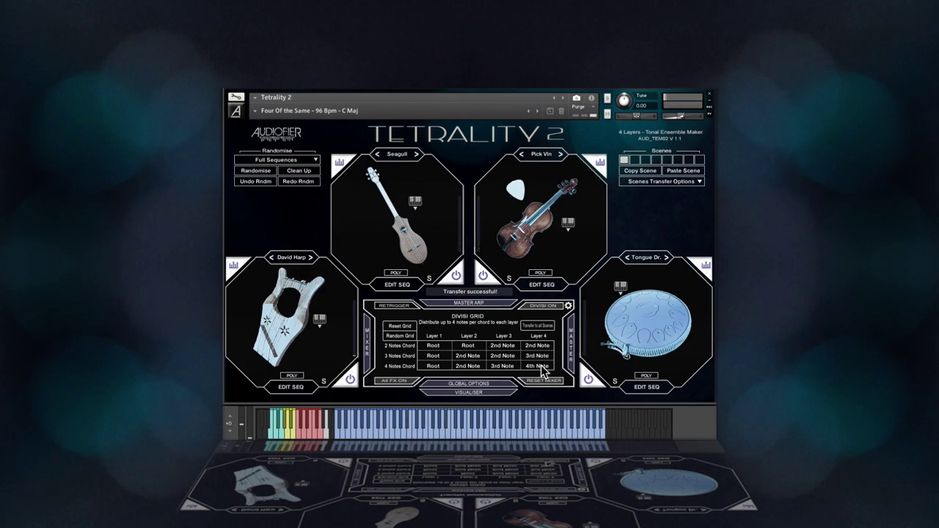
Copy everything from scene 1 and paste it into scene 2.
{"action": "left_click", "coordinate": [649, 171]}
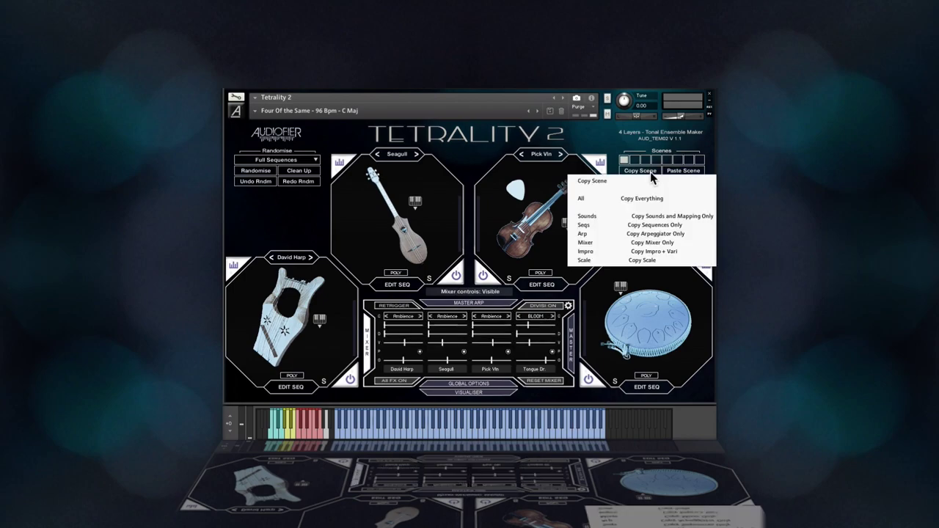
{"action": "left_click", "coordinate": [638, 196]}
{"action": "left_click", "coordinate": [635, 160]}
{"action": "left_click", "coordinate": [683, 175]}
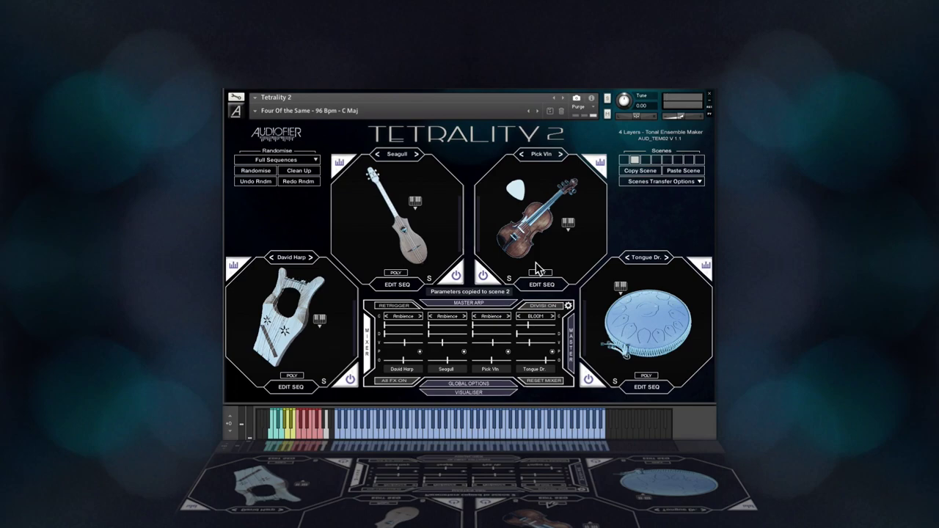
In scene 2, set the Pick Vln sequence to Double Time and adjust that layer's mixer volume.
{"action": "left_click", "coordinate": [541, 285]}
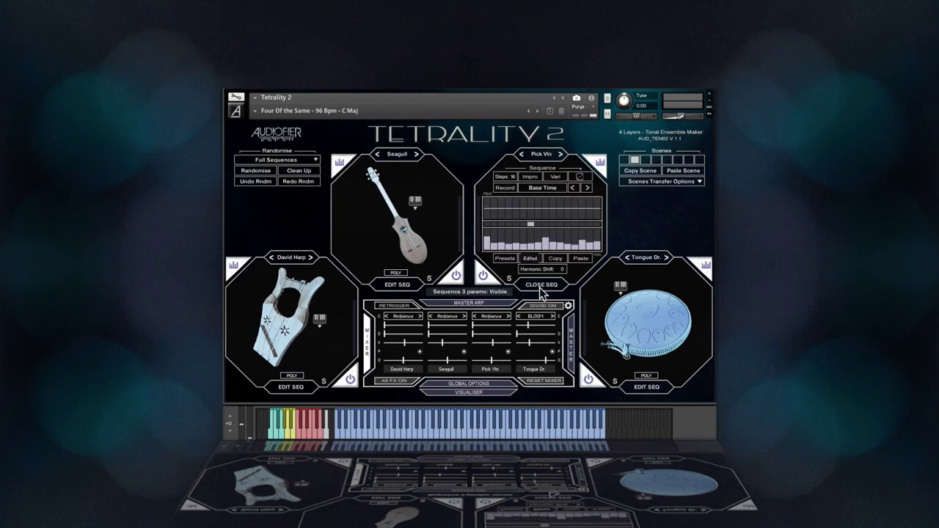
{"action": "left_click", "coordinate": [554, 190]}
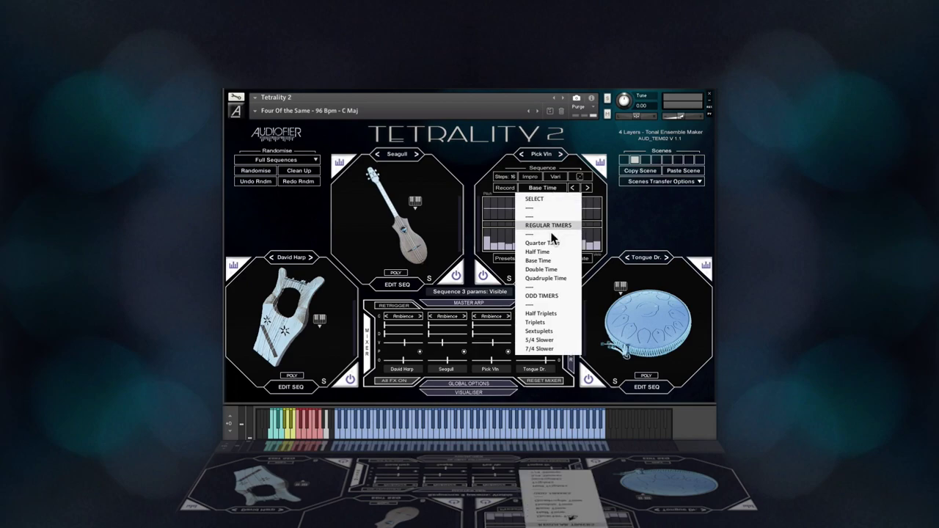
{"action": "left_click", "coordinate": [546, 270]}
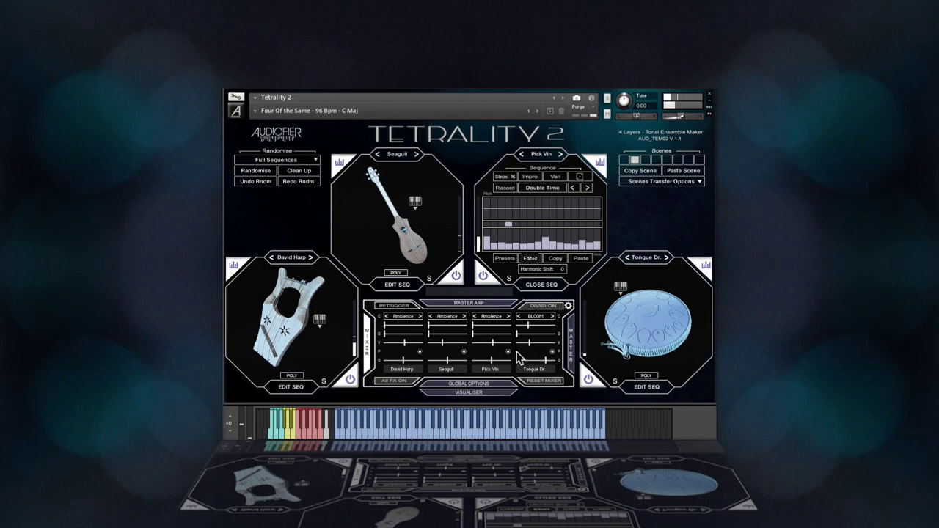
{"action": "mouse_move", "coordinate": [493, 344]}
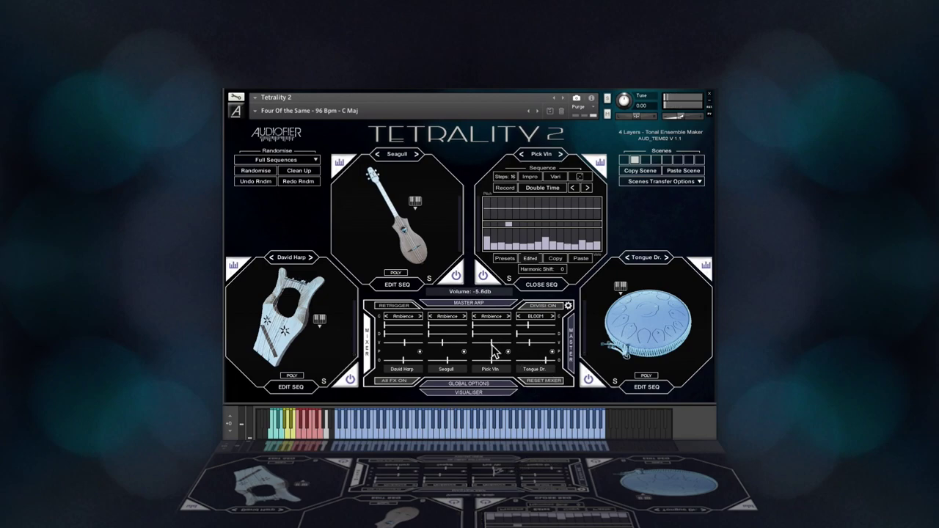
{"action": "scroll", "coordinate": [488, 346], "scroll_direction": "down", "scroll_amount": 1}
Switch repeatedly between scenes 1 and 2 during playback to compare the two variations.
{"action": "left_click", "coordinate": [624, 161]}
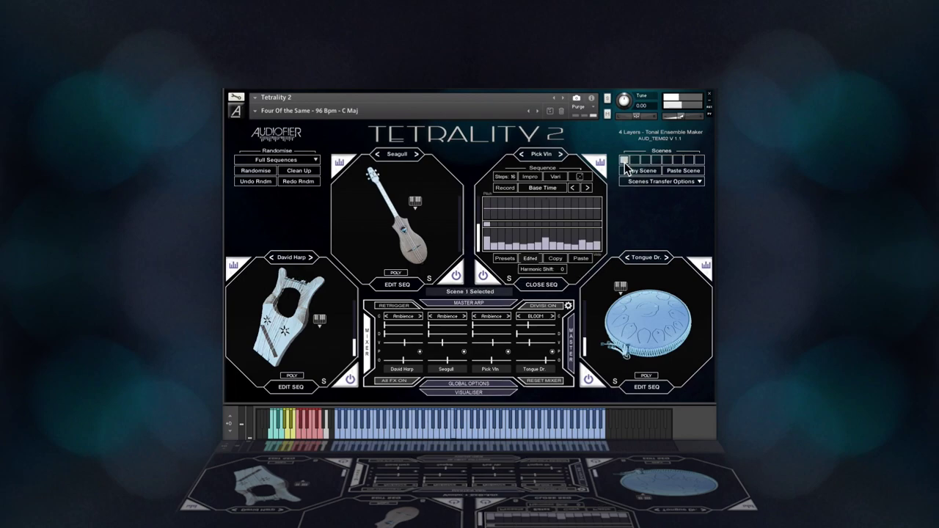
{"action": "left_click", "coordinate": [635, 162]}
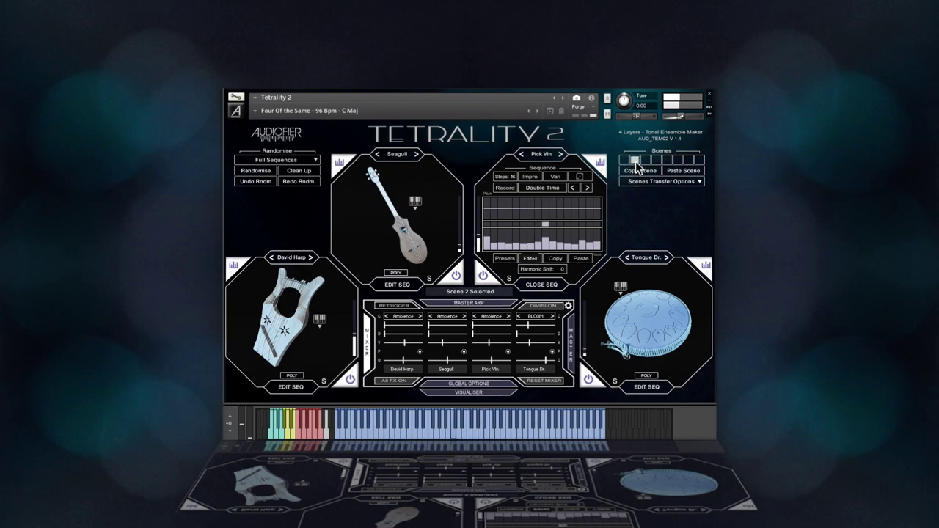
{"action": "left_click", "coordinate": [626, 161]}
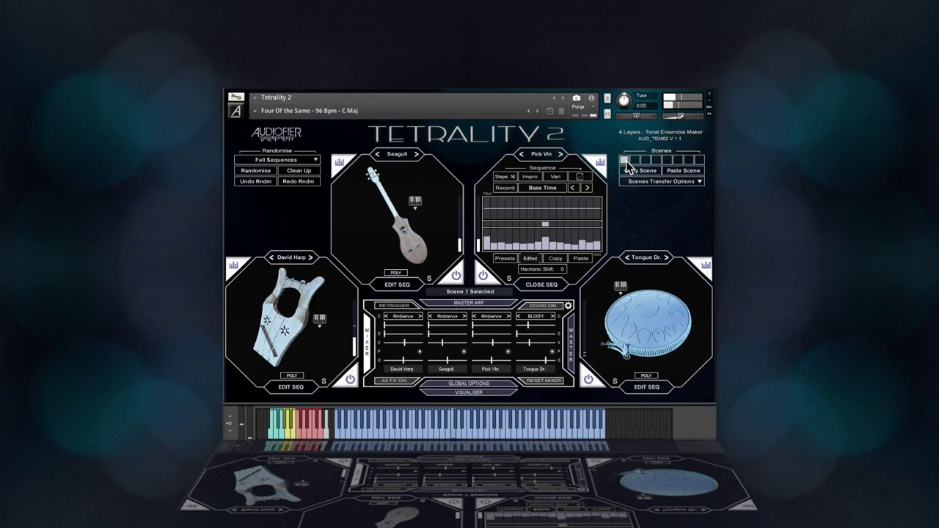
{"action": "left_click", "coordinate": [635, 160]}
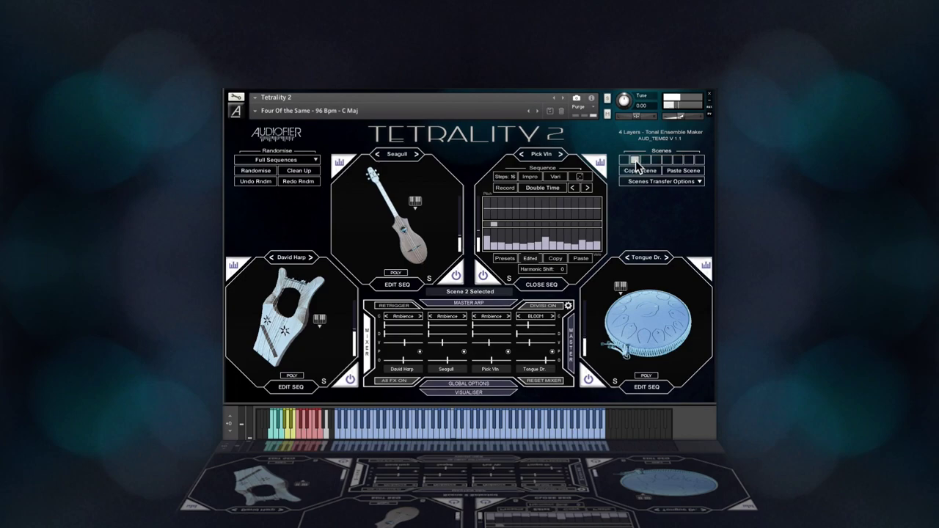
{"action": "left_click", "coordinate": [624, 160]}
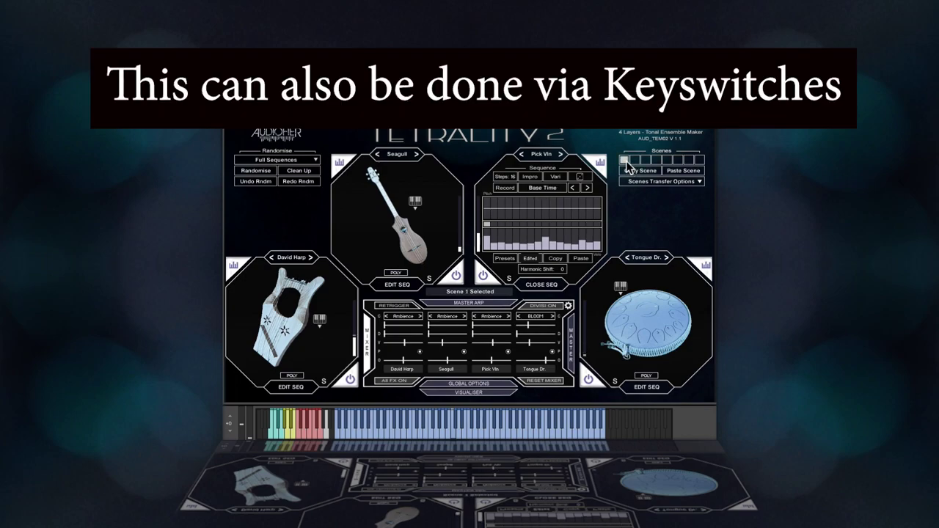
{"action": "left_click", "coordinate": [635, 159]}
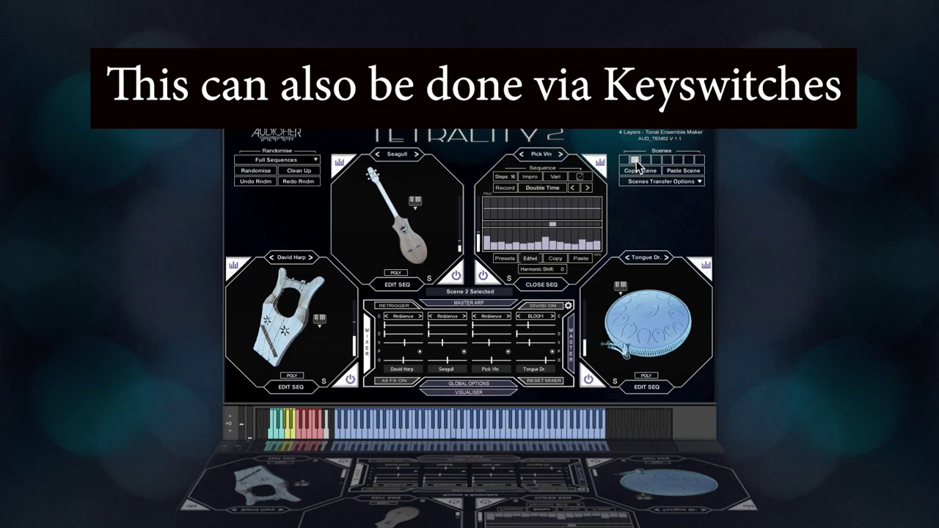
{"action": "left_click", "coordinate": [624, 160]}
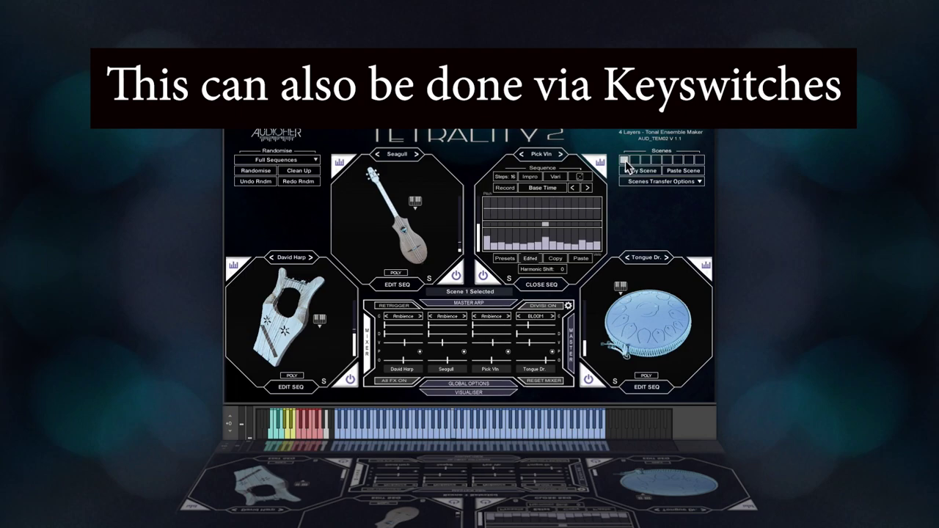
{"action": "left_click", "coordinate": [636, 160]}
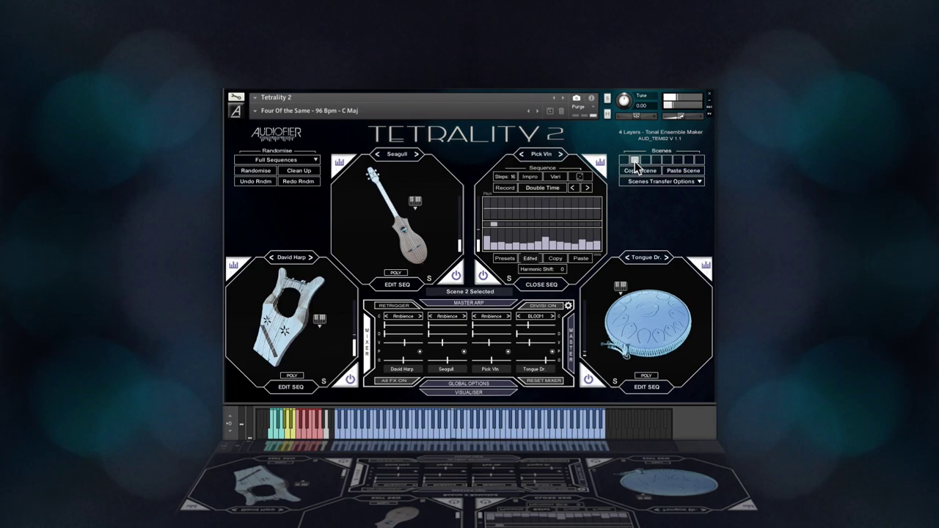
{"action": "left_click", "coordinate": [627, 161]}
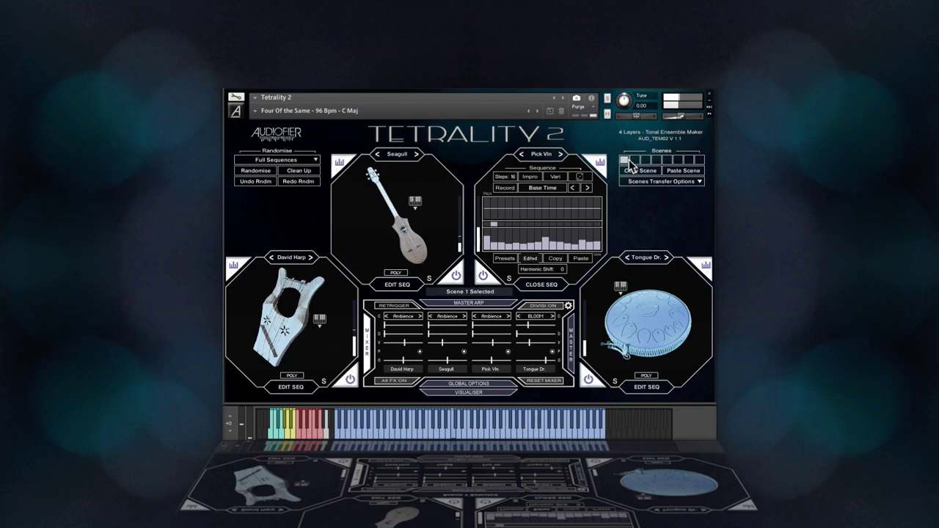
Copy everything from scene 1 and paste it into scene 3.
{"action": "left_click", "coordinate": [630, 164]}
{"action": "left_click", "coordinate": [645, 202]}
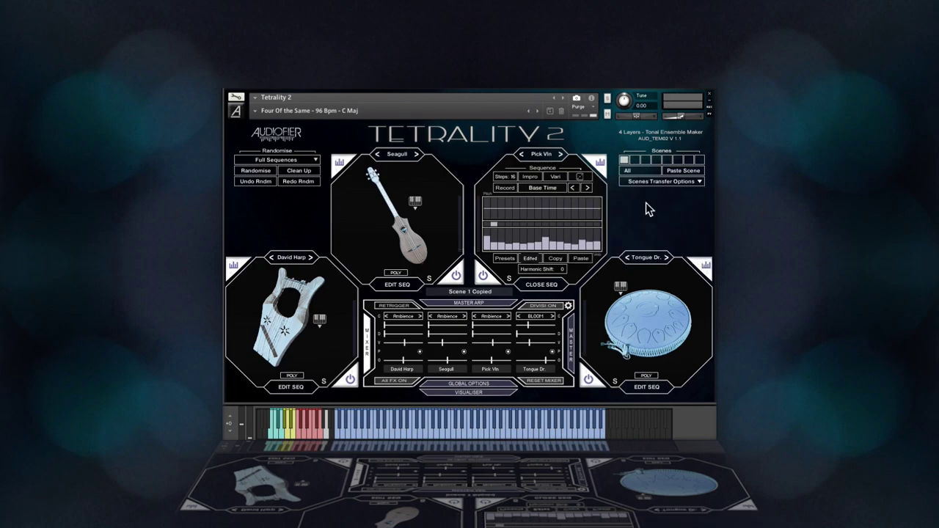
{"action": "left_click", "coordinate": [648, 162]}
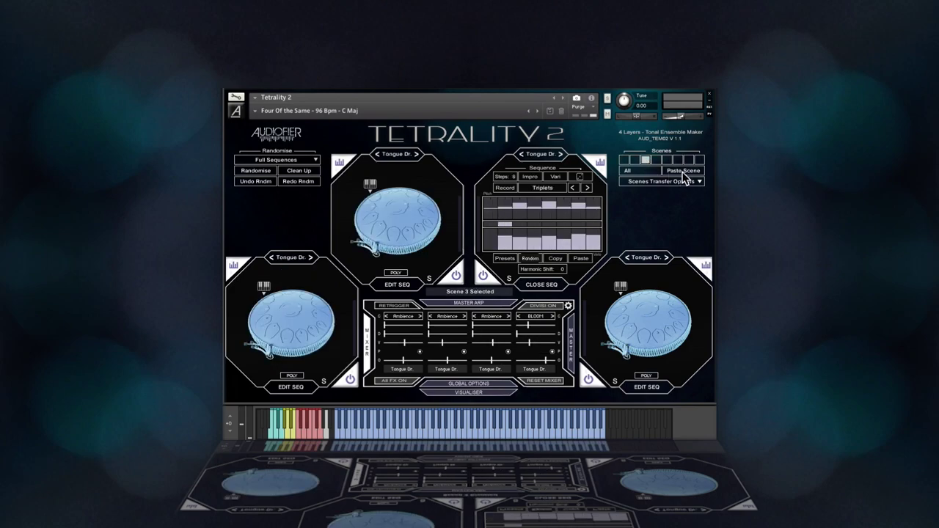
{"action": "left_click", "coordinate": [683, 174]}
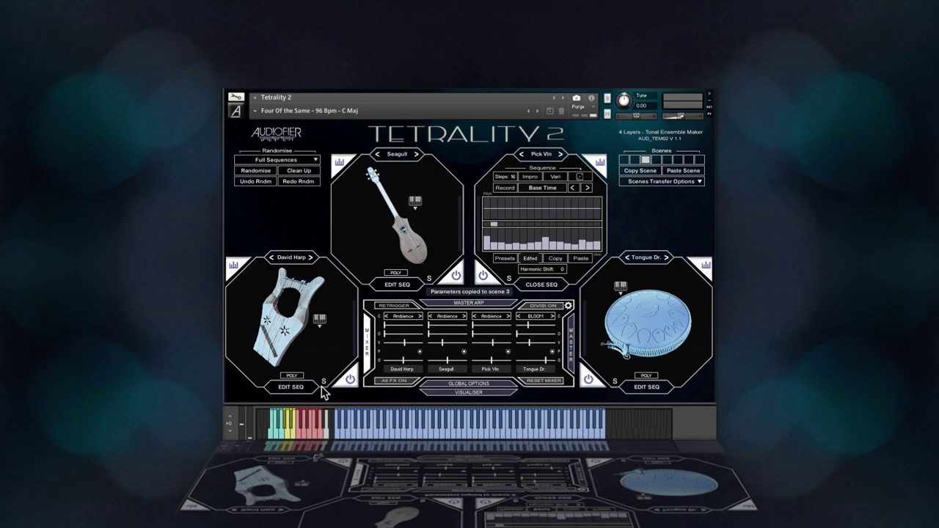
In scene 3, switch off the David Harp and Seagull layers and set Tongue Dr. to -1 octave with a volume of -9.8 dB.
{"action": "left_click", "coordinate": [348, 382]}
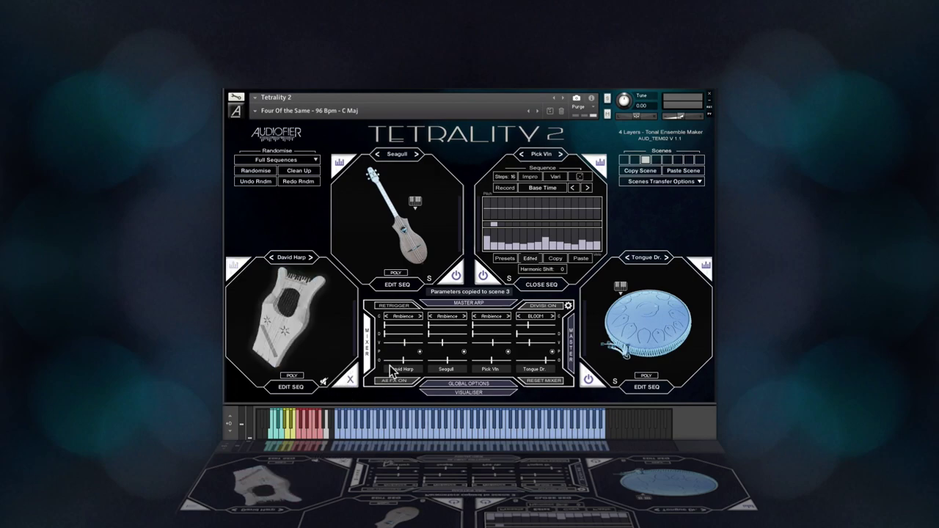
{"action": "left_click", "coordinate": [457, 277]}
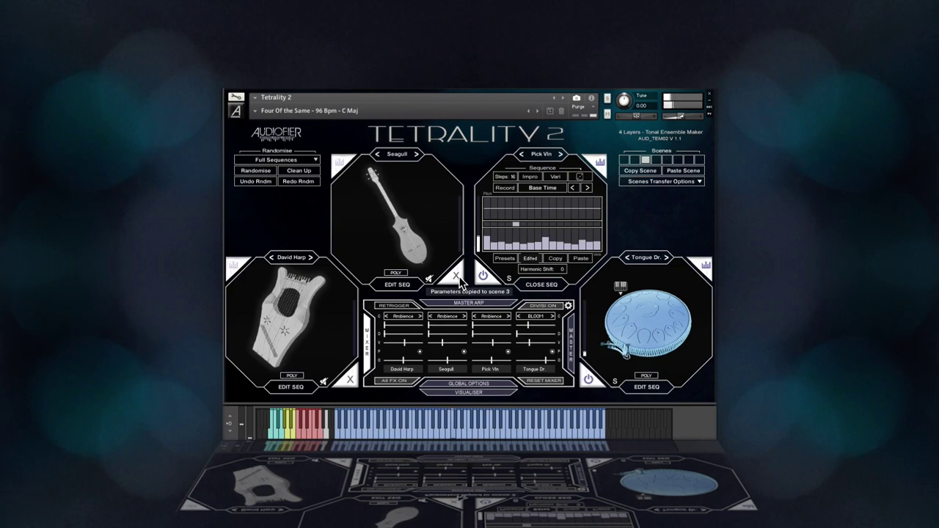
{"action": "left_click_drag", "start_coordinate": [538, 342], "coordinate": [526, 361]}
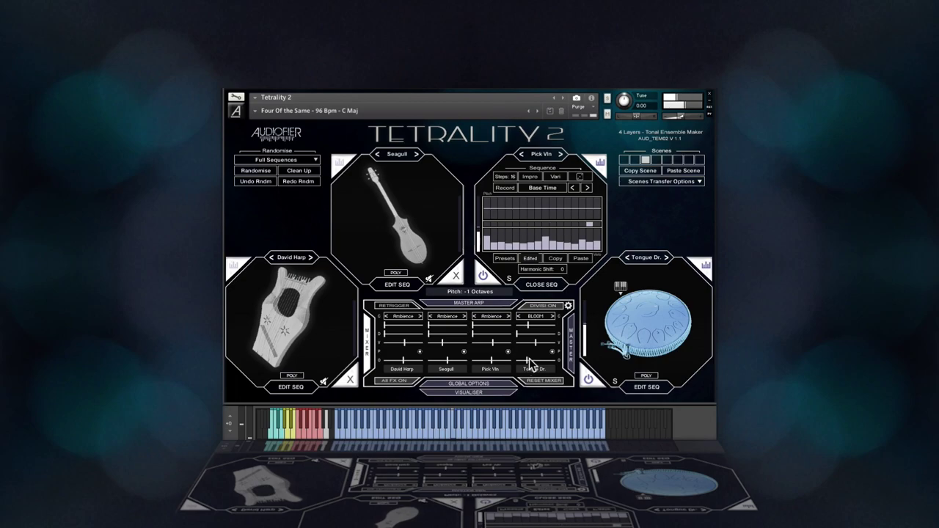
{"action": "left_click_drag", "start_coordinate": [534, 345], "coordinate": [530, 345]}
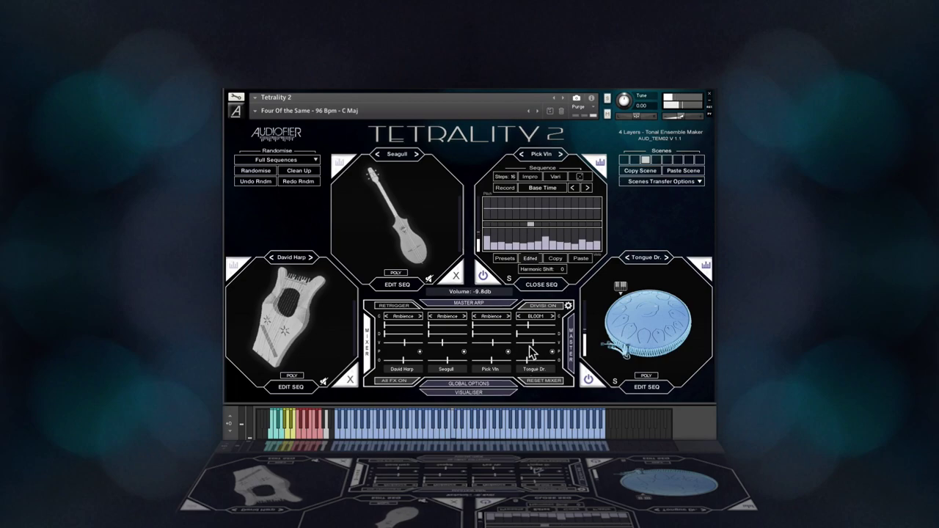
Switch among scenes 1, 2 and 3 during playback to compare the variations.
{"action": "left_click", "coordinate": [636, 161]}
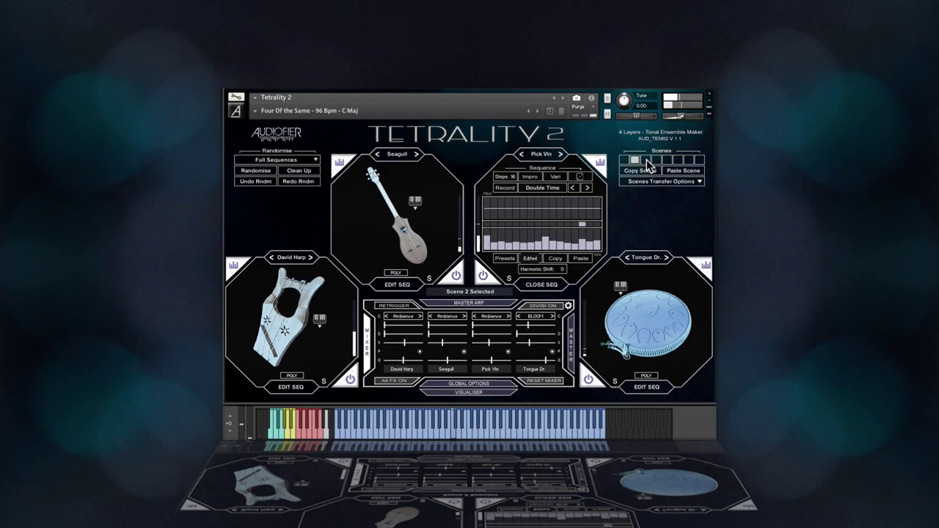
{"action": "left_click", "coordinate": [646, 160]}
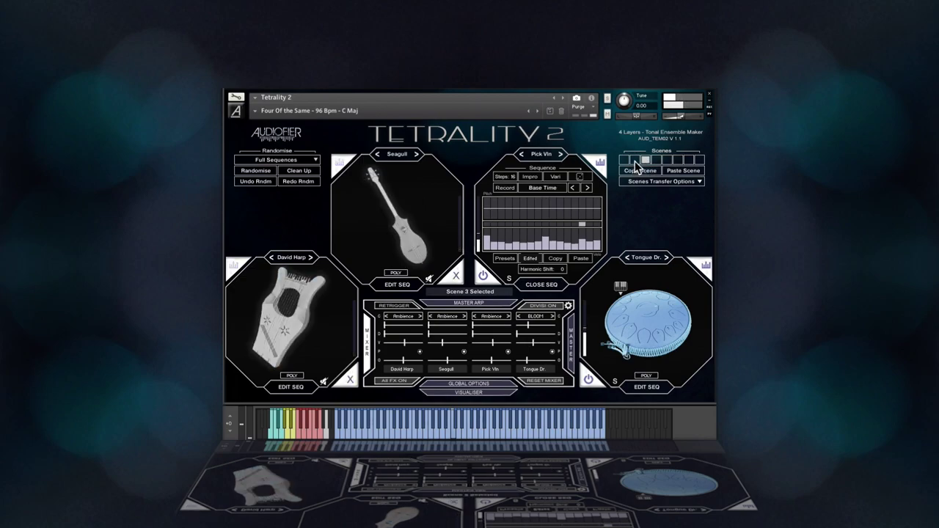
{"action": "left_click", "coordinate": [634, 161]}
{"action": "left_click", "coordinate": [625, 160]}
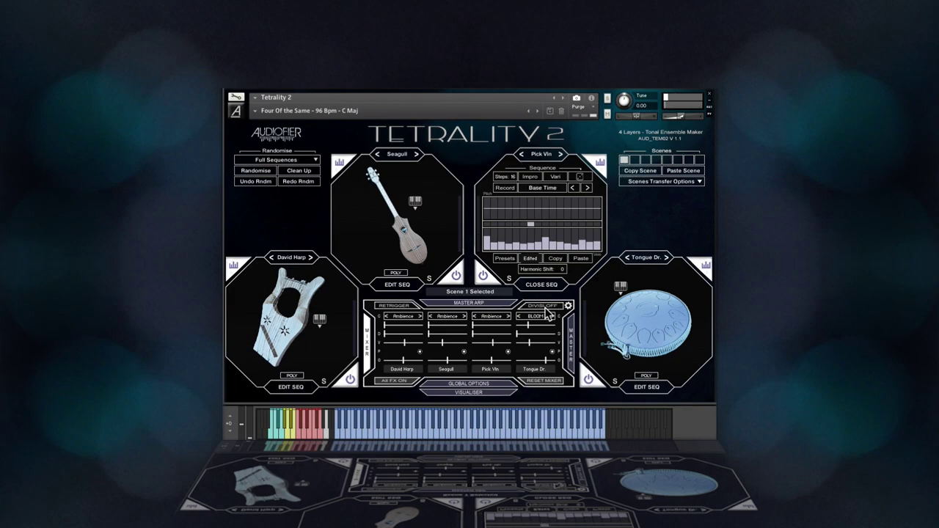
{"action": "left_click", "coordinate": [636, 161]}
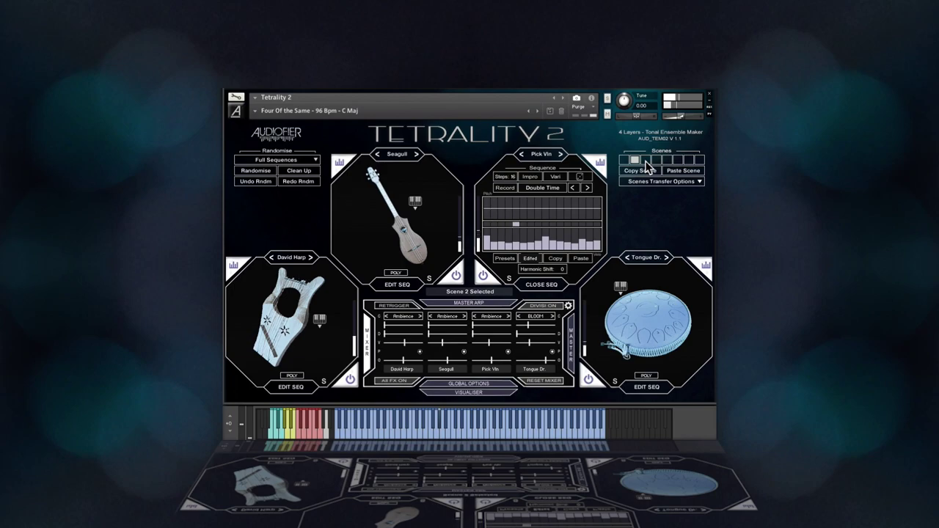
In scene 3, set the Tongue Dr. layer's effect wet/dry ratio to 1/4.
{"action": "left_click", "coordinate": [646, 160]}
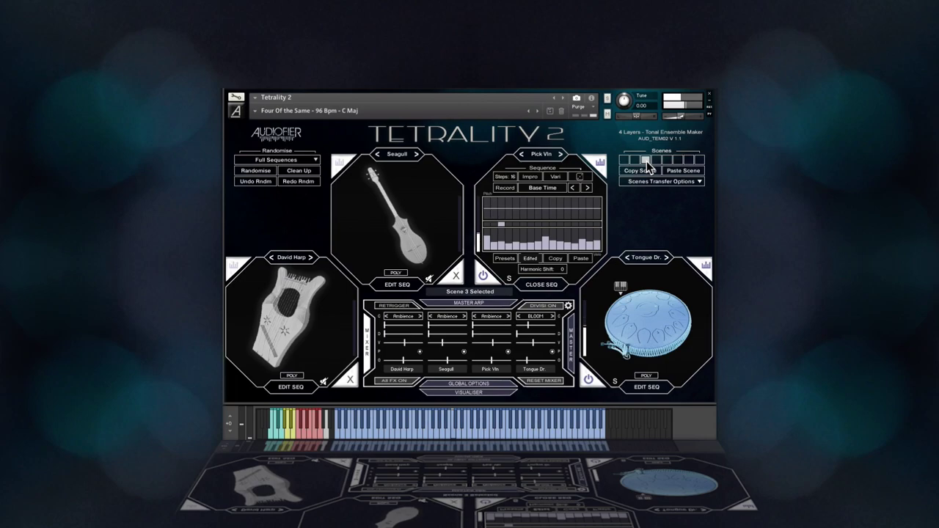
{"action": "left_click", "coordinate": [530, 332]}
{"action": "left_click_drag", "start_coordinate": [530, 332], "coordinate": [524, 334]}
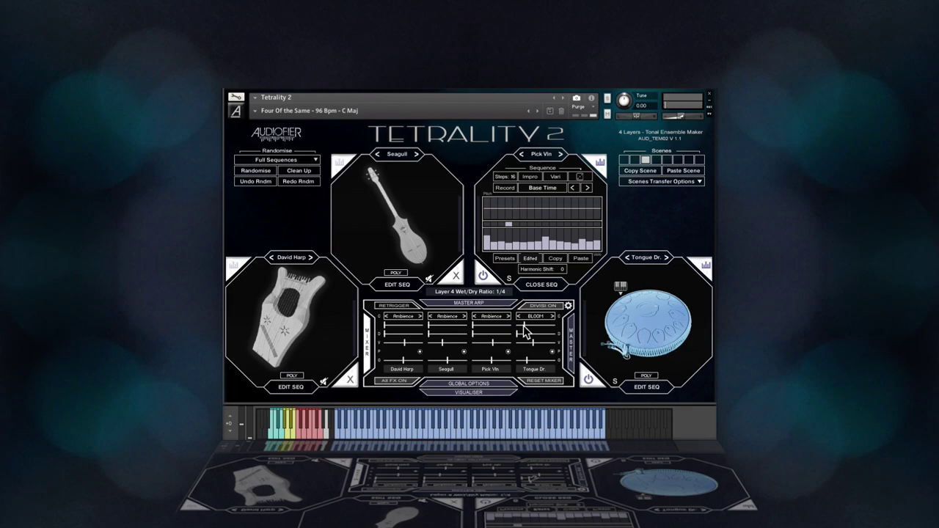
In scene 1, replace the Seagull instrument with Ac Fingers and solo that layer with its sequencer switched off.
{"action": "left_click", "coordinate": [411, 155]}
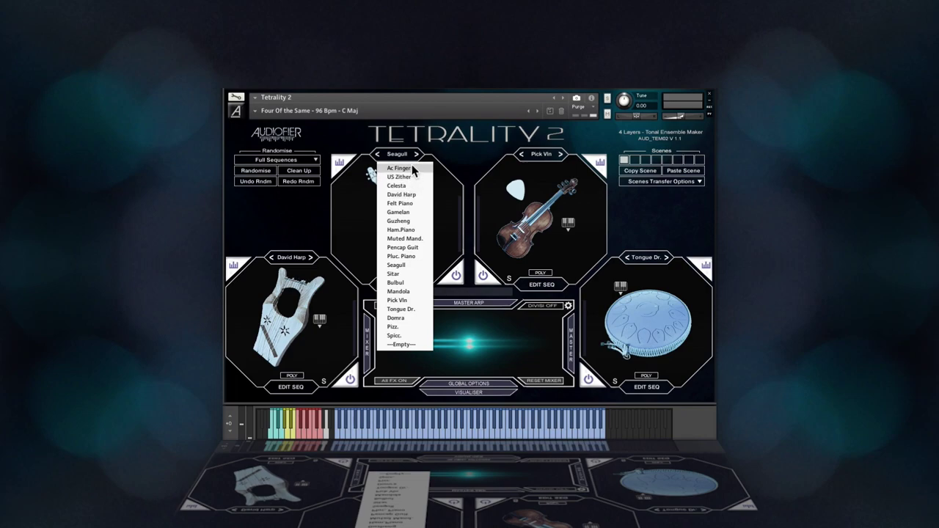
{"action": "left_click", "coordinate": [410, 168]}
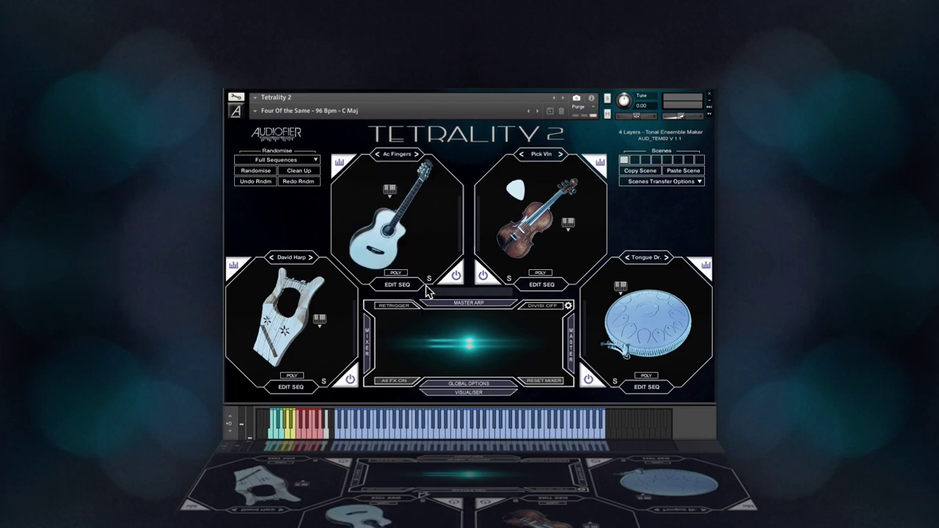
{"action": "left_click", "coordinate": [344, 166]}
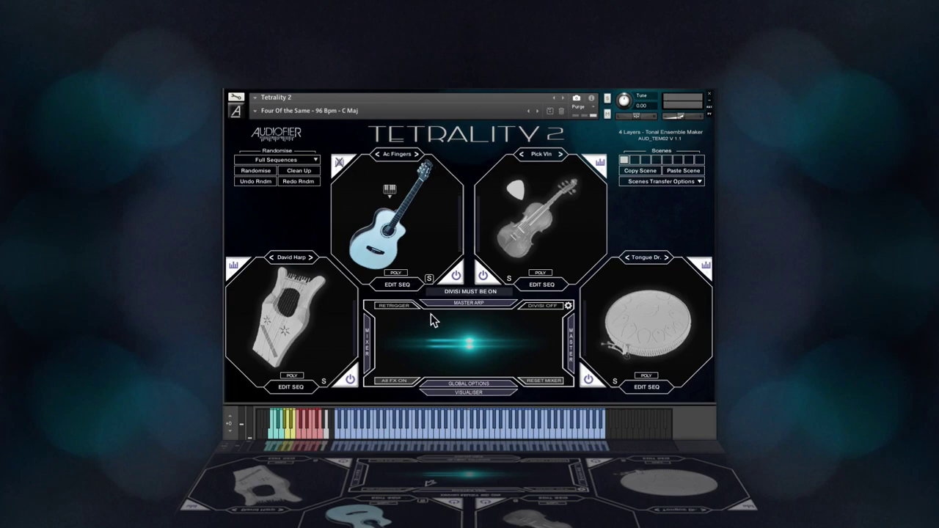
Turn Divisi on and record a 16-step sequence for the Ac Fingers layer.
{"action": "left_click", "coordinate": [483, 304]}
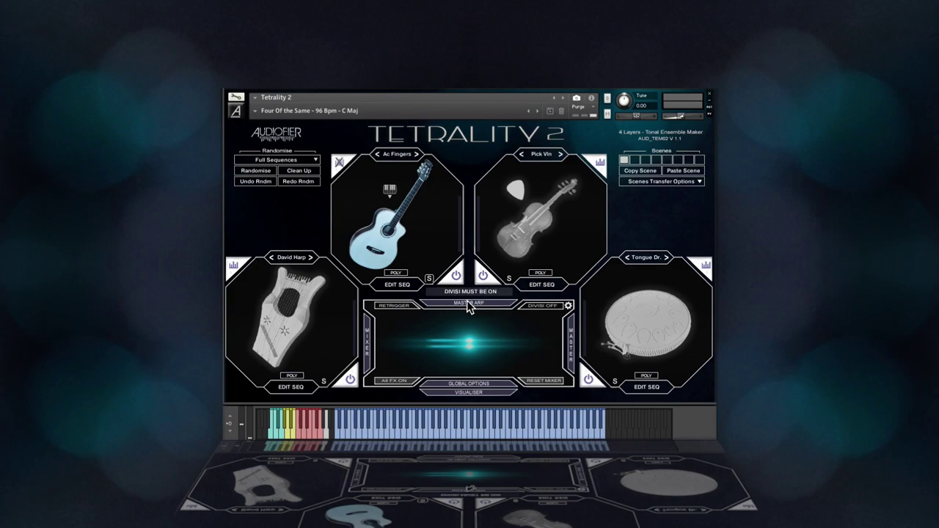
{"action": "left_click", "coordinate": [545, 307]}
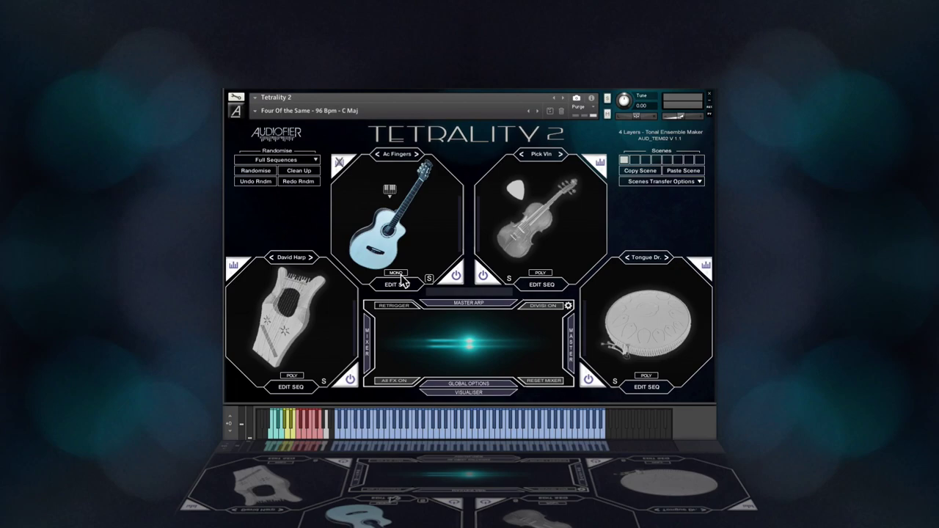
{"action": "left_click", "coordinate": [397, 285]}
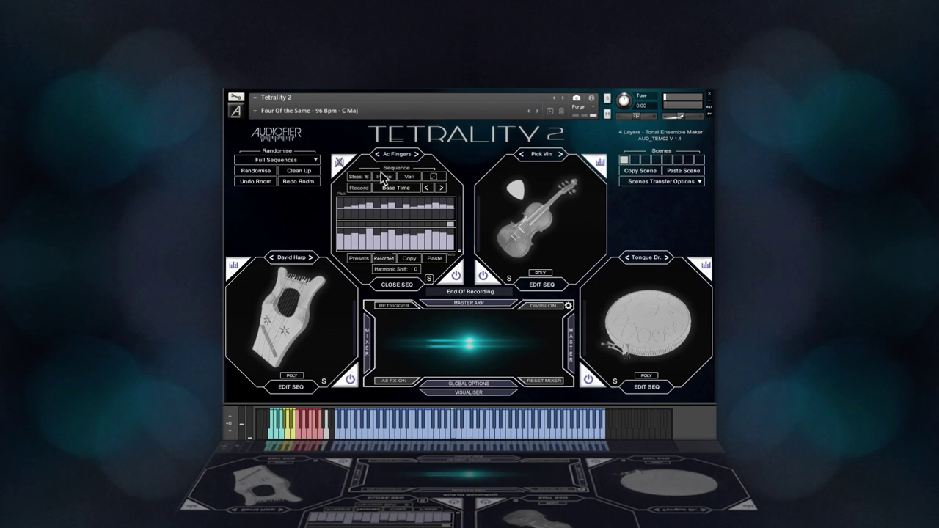
Switch the Ac Fingers sequencer back on at Double Time and take the layer out of solo.
{"action": "left_click", "coordinate": [338, 163]}
{"action": "left_click", "coordinate": [392, 189]}
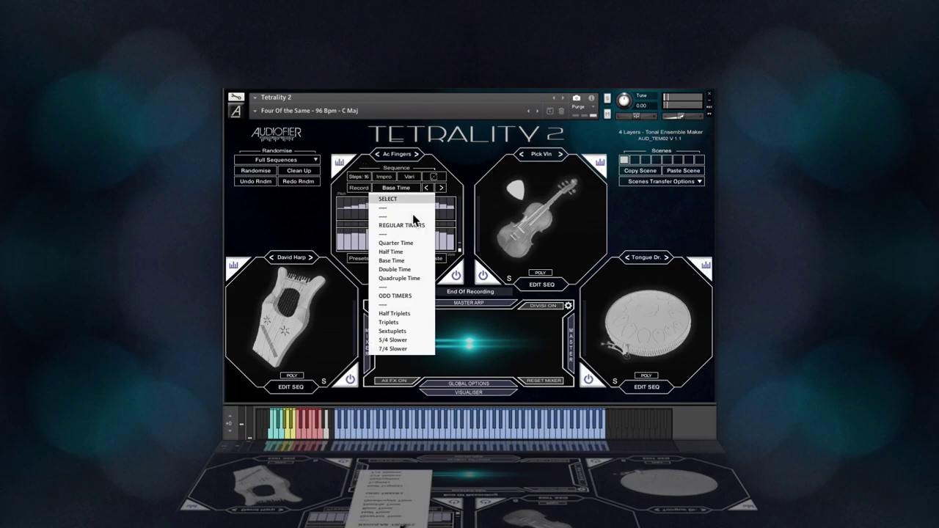
{"action": "left_click", "coordinate": [401, 270]}
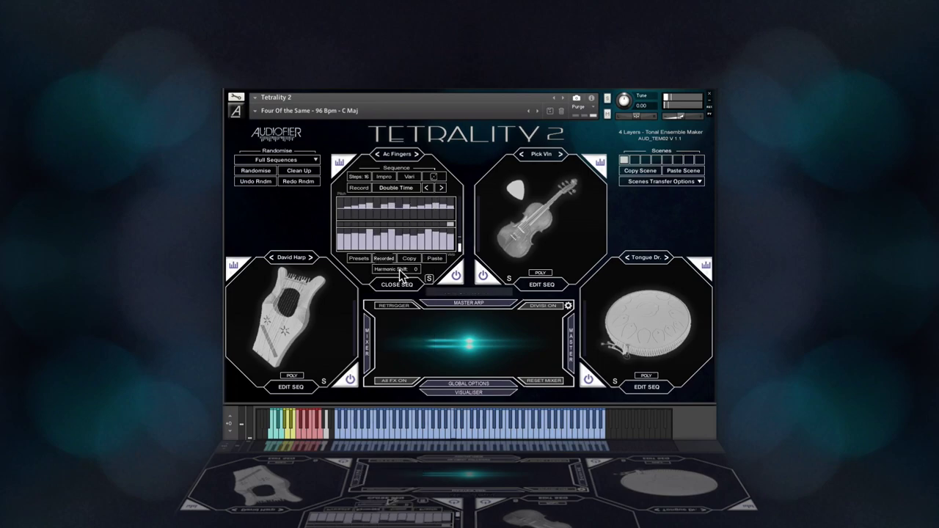
{"action": "left_click", "coordinate": [432, 283]}
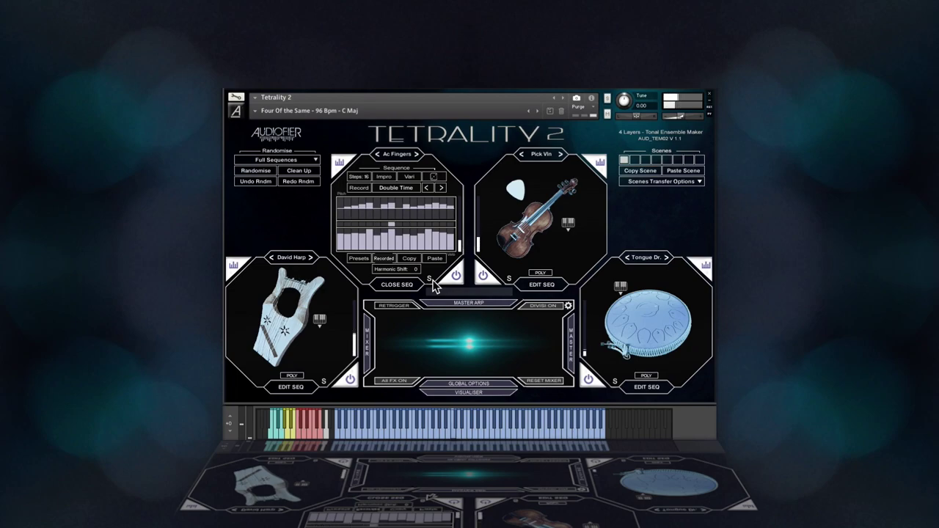
Balance the layer volumes in the mixer, with Ac Fingers at -8.2 dB, Pick Vln at -10.4 dB and David Harp lower, and close the sequence editor.
{"action": "left_click", "coordinate": [373, 347]}
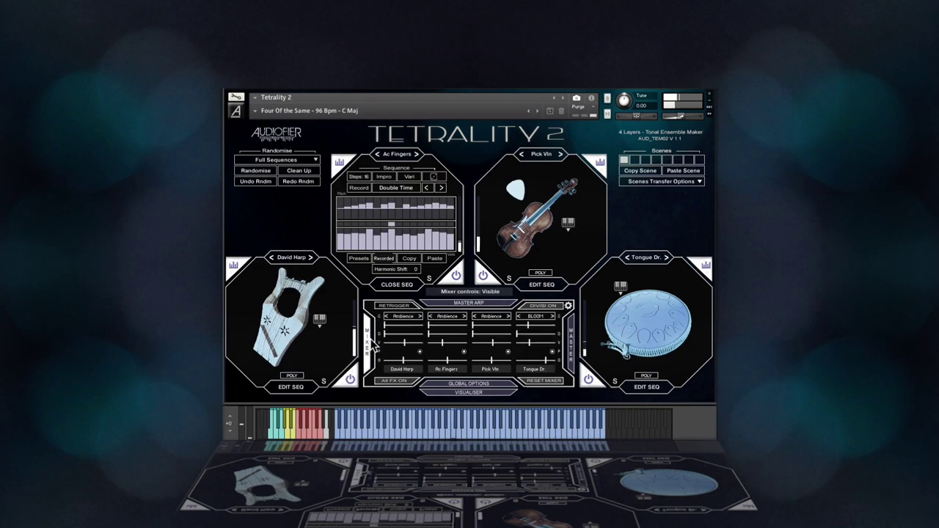
{"action": "left_click_drag", "start_coordinate": [443, 345], "coordinate": [445, 342]}
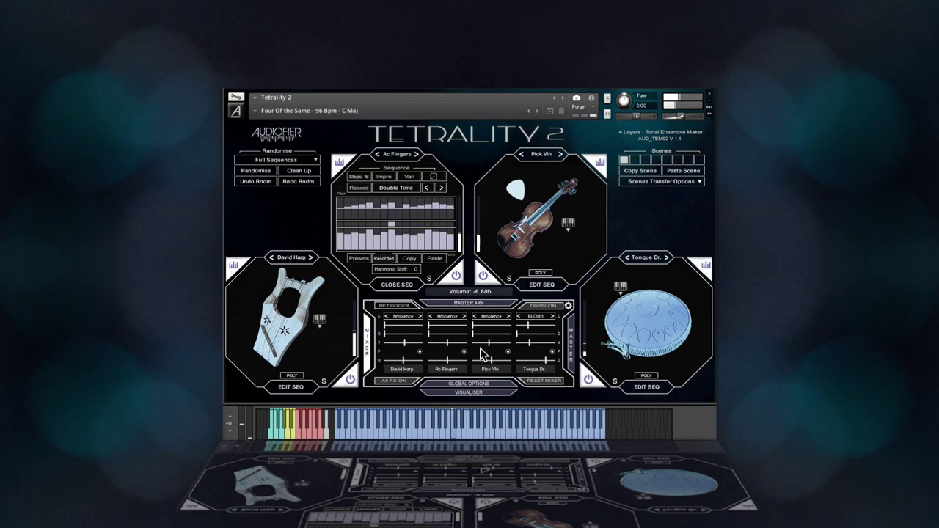
{"action": "mouse_move", "coordinate": [489, 344]}
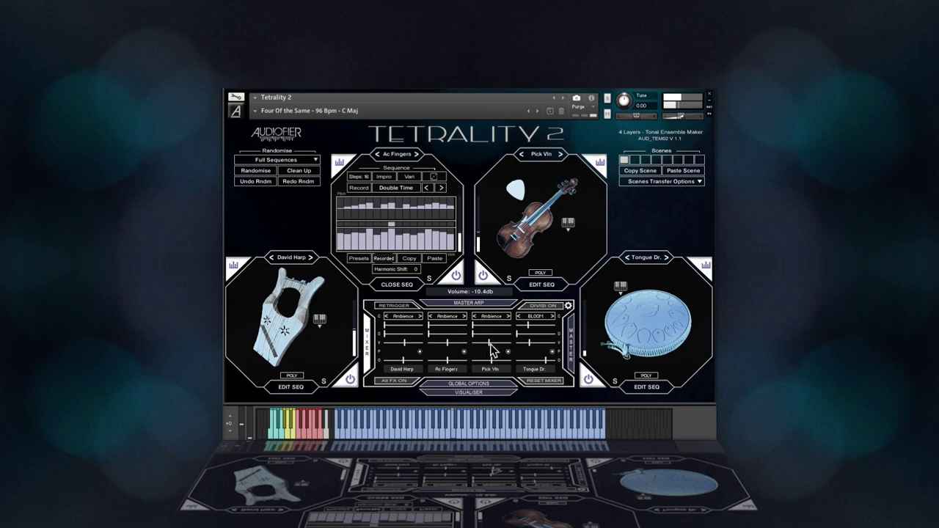
{"action": "left_click", "coordinate": [402, 343]}
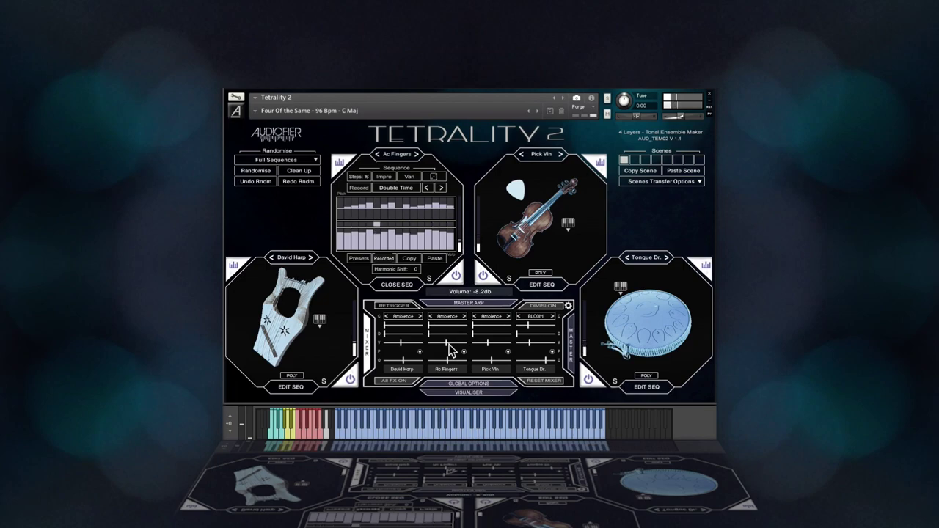
{"action": "left_click", "coordinate": [397, 285]}
In the Divisi grid's 2 Notes Chord row, assign 2nd Note to Layer 2 and Root to Layers 3 and 4, and transfer the grid to all scenes.
{"action": "left_click", "coordinate": [544, 306]}
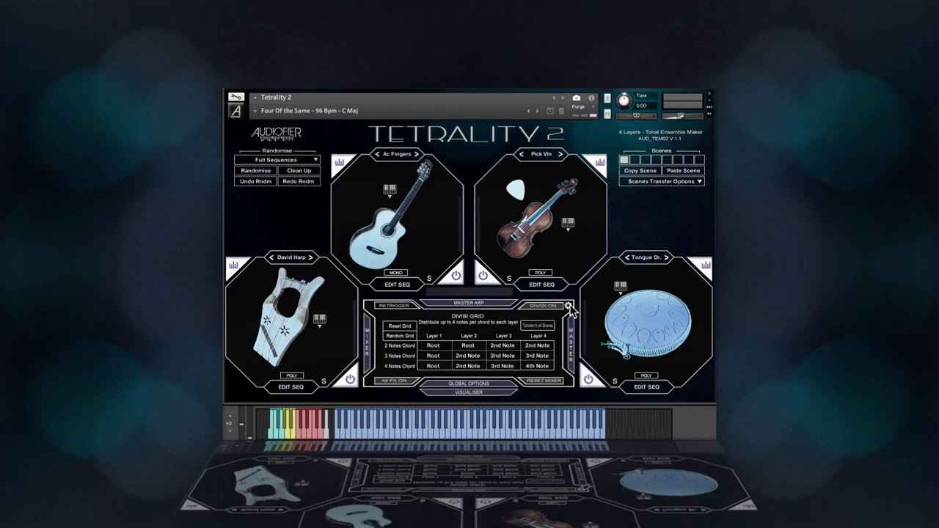
{"action": "left_click", "coordinate": [477, 346]}
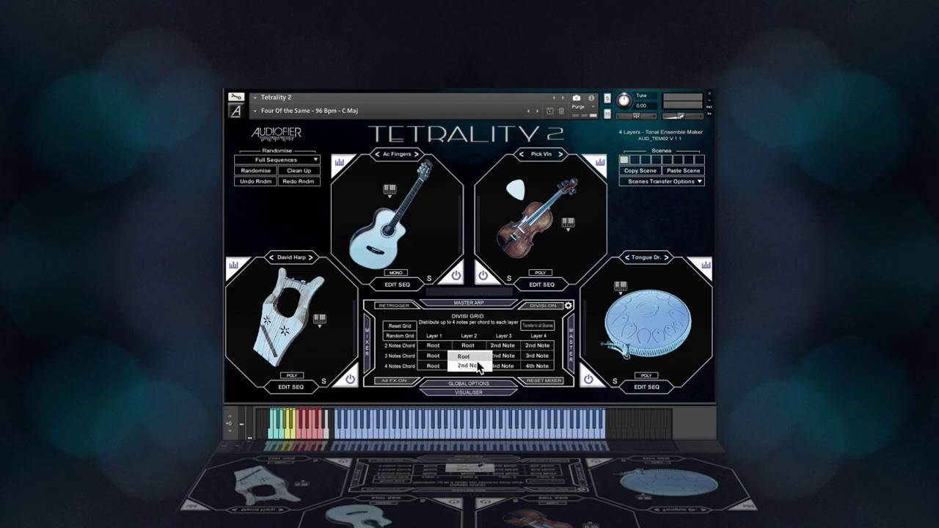
{"action": "left_click", "coordinate": [473, 367]}
{"action": "left_click", "coordinate": [502, 349]}
{"action": "left_click", "coordinate": [515, 352]}
{"action": "left_click", "coordinate": [543, 357]}
{"action": "left_click", "coordinate": [543, 356]}
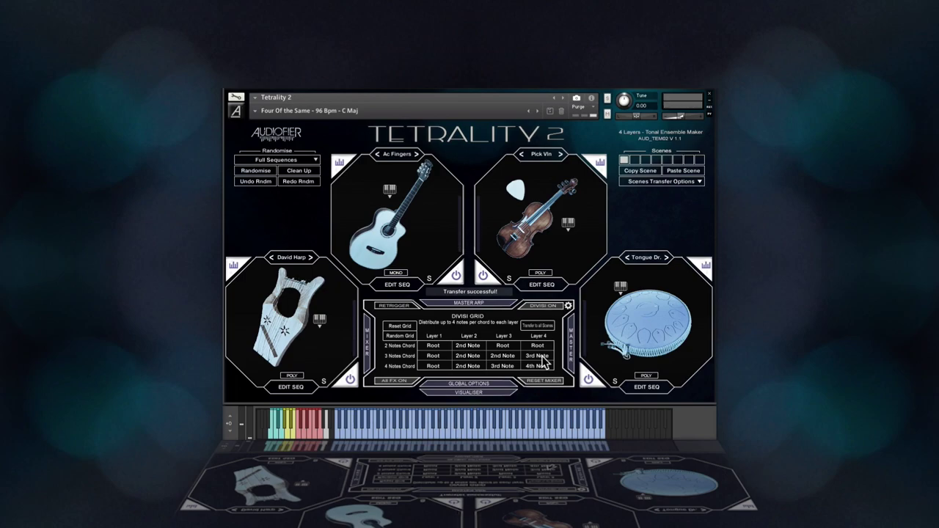
Randomise all scenes with the All Seqs + Same Rdm Snds option and turn Divisi off.
{"action": "left_click", "coordinate": [279, 163]}
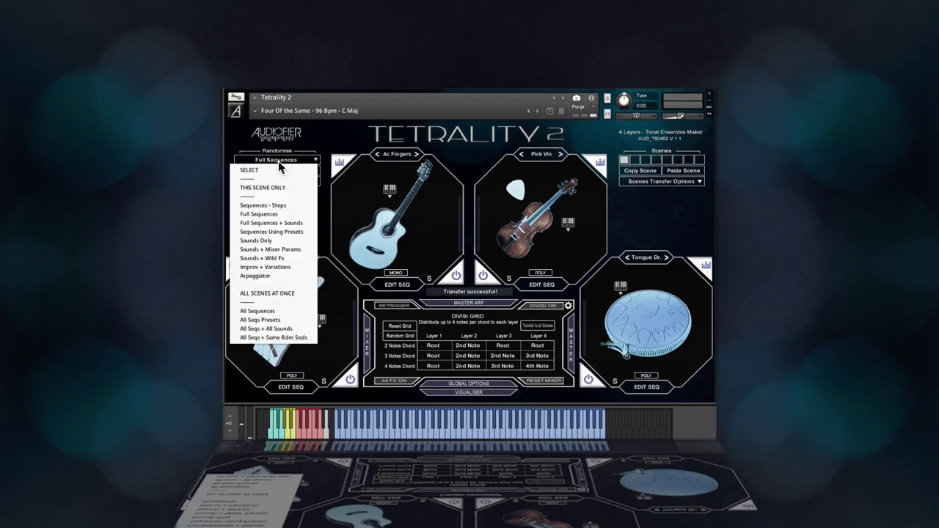
{"action": "left_click", "coordinate": [283, 337]}
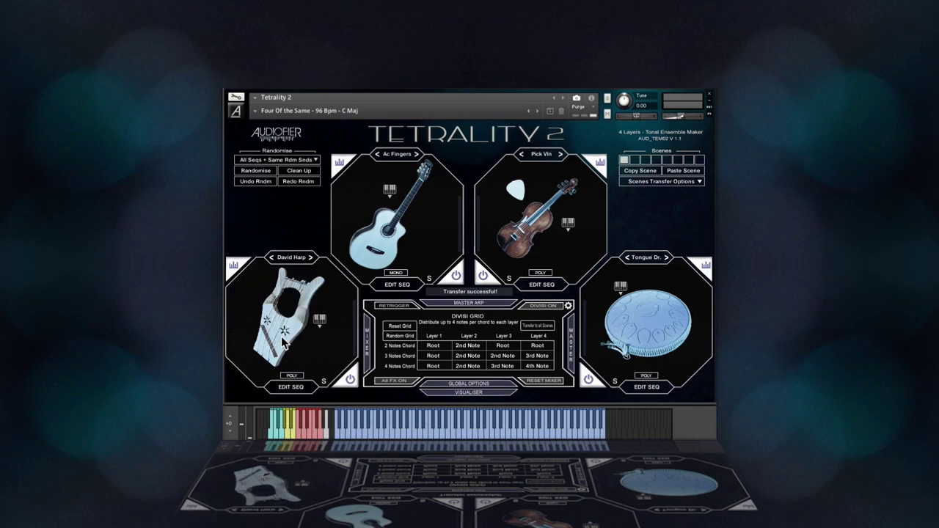
{"action": "left_click", "coordinate": [266, 170]}
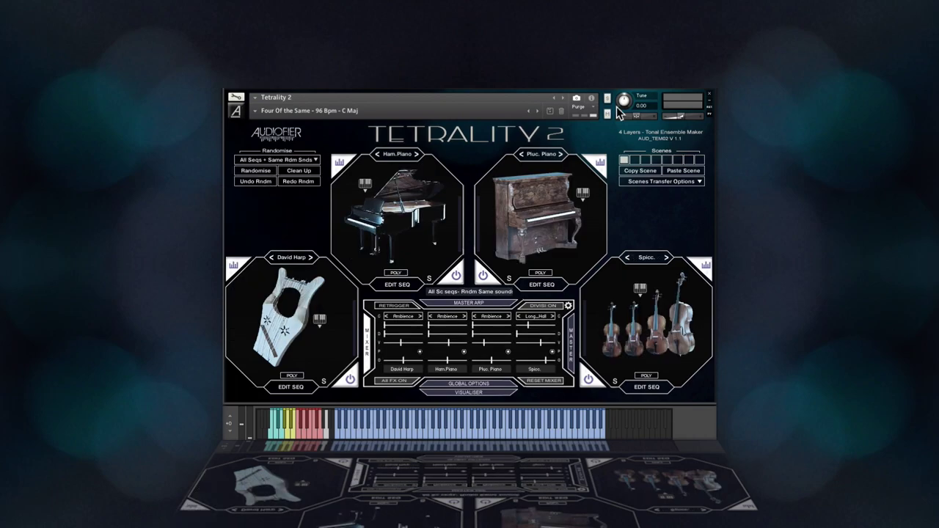
{"action": "left_click", "coordinate": [542, 306]}
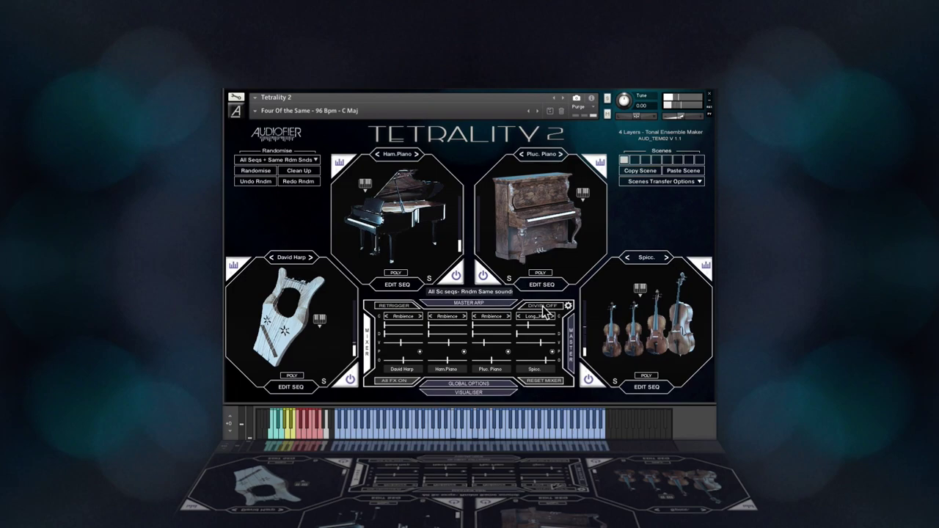